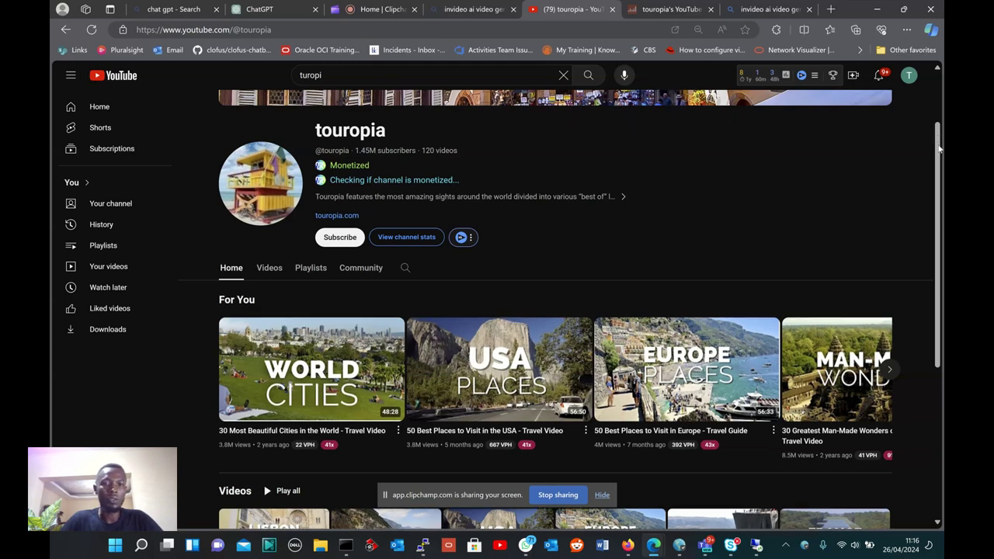
Browse the touropia YouTube channel, then switch to touropia's Social Blade statistics page
left_click_drag(940, 155, 937, 92)
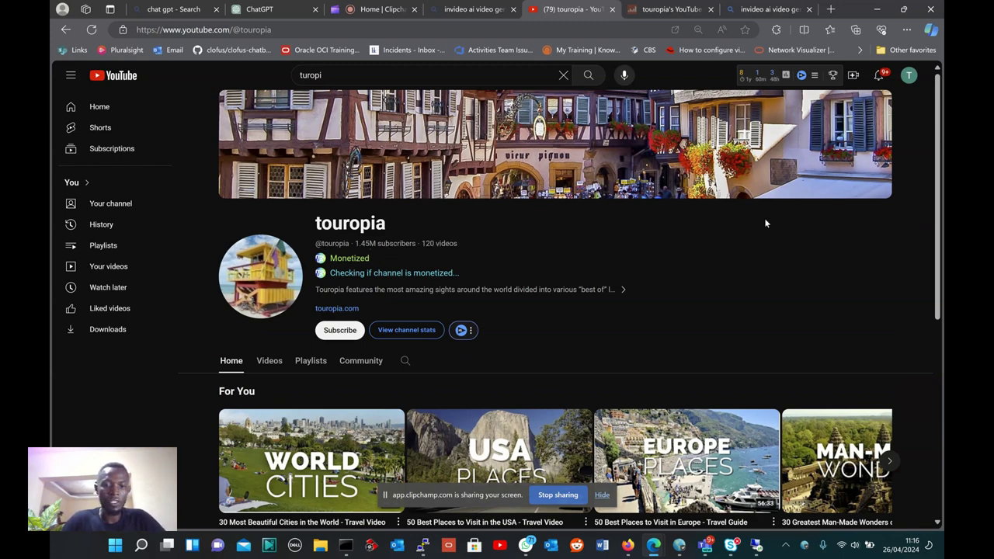
left_click_drag(938, 118, 932, 156)
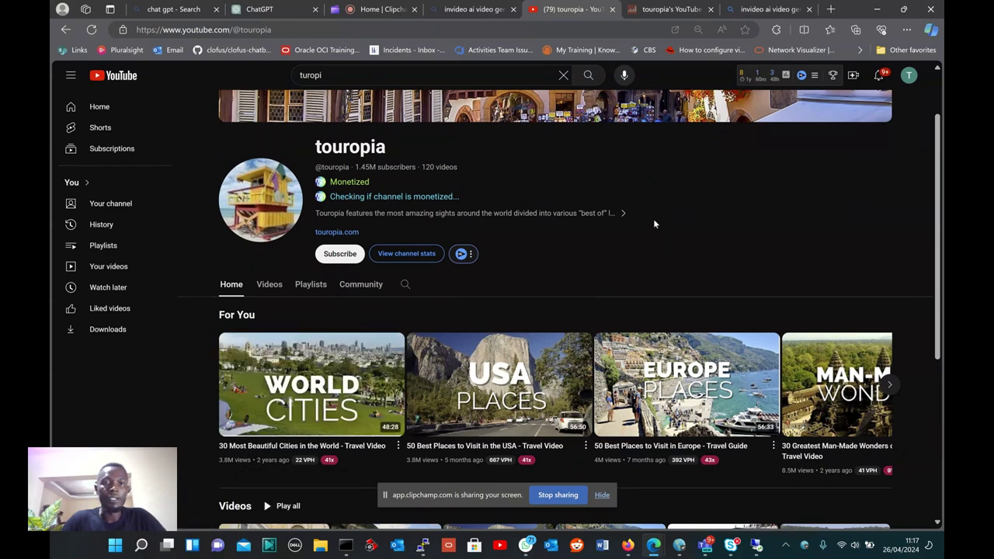
left_click(654, 11)
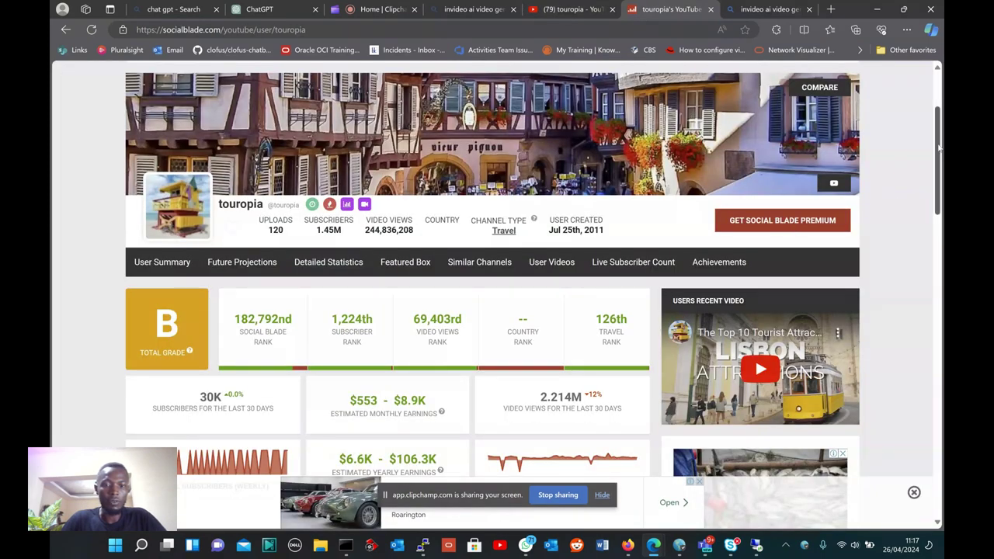
Review touropia's Social Blade rankings, estimated earnings and daily statistics table
scroll(938, 147, "down", 1)
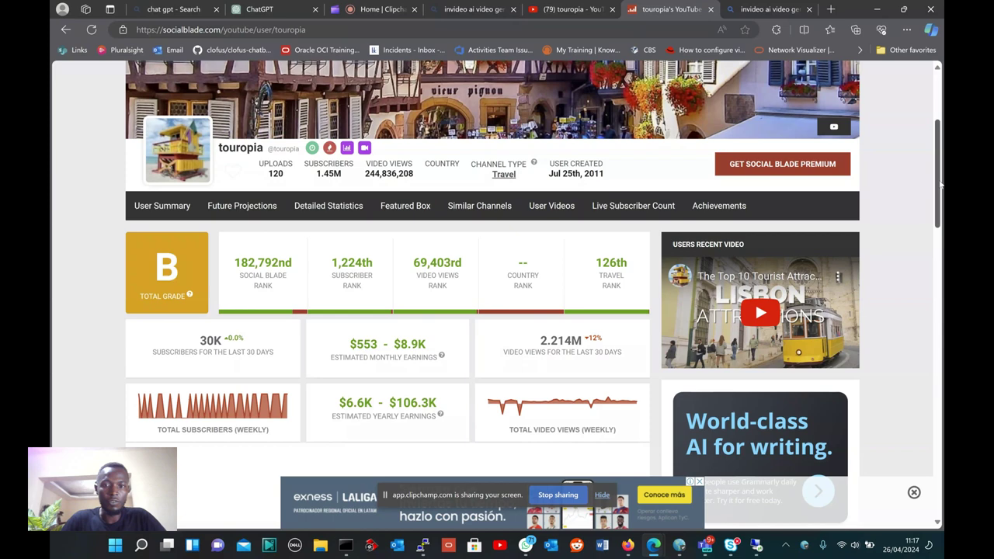
left_click_drag(938, 161, 922, 294)
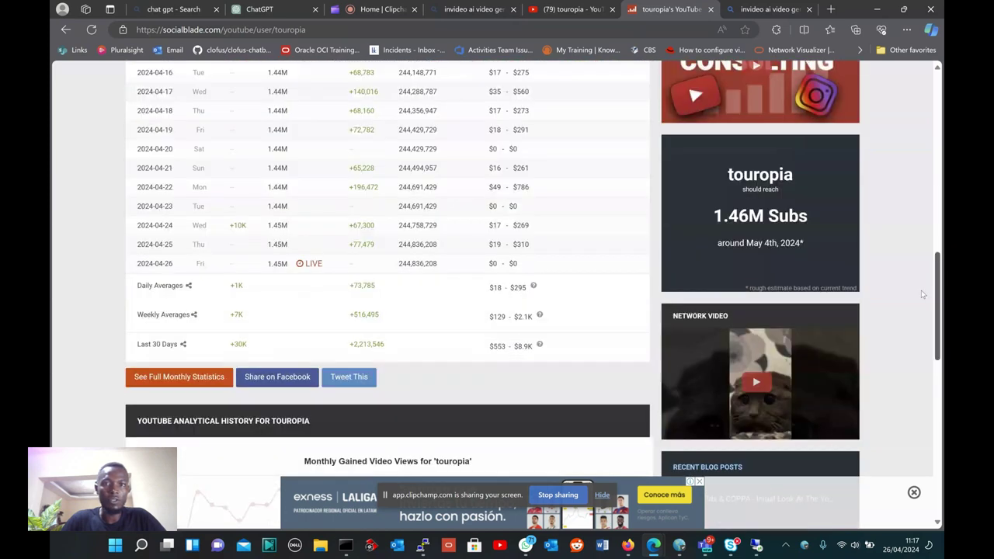
scroll(922, 294, "up", 1)
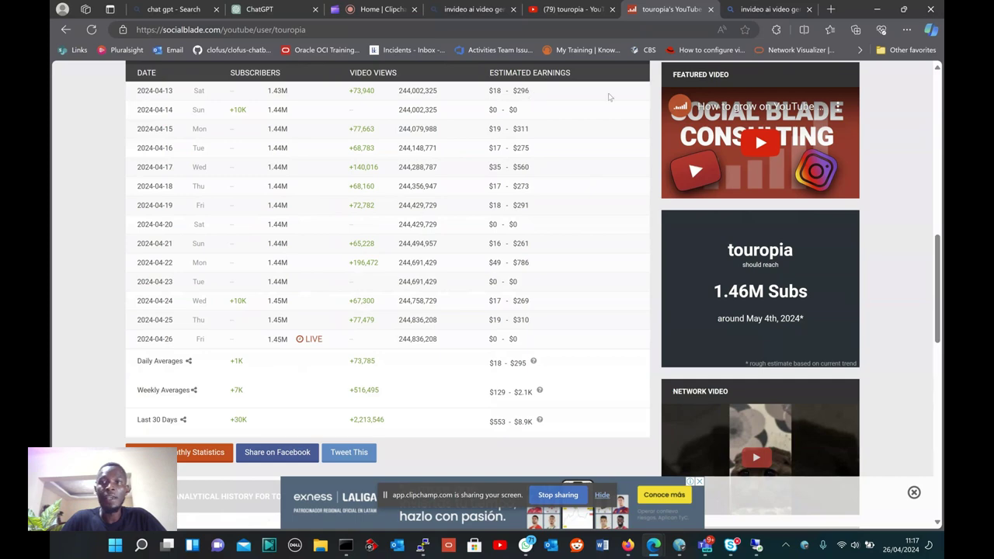
left_click_drag(937, 247, 939, 65)
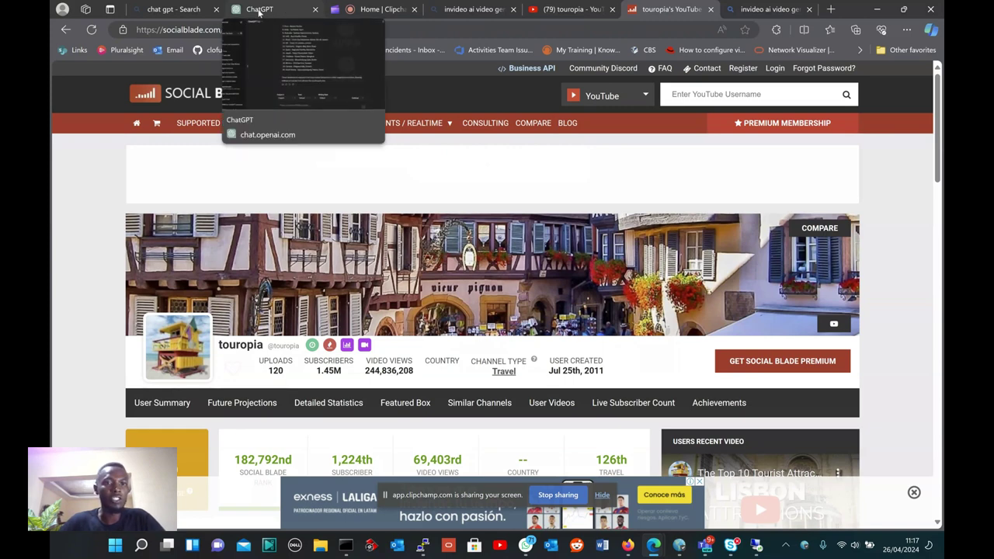
Return to the ChatGPT conversation and scroll up to the top-20 destinations list
left_click(277, 9)
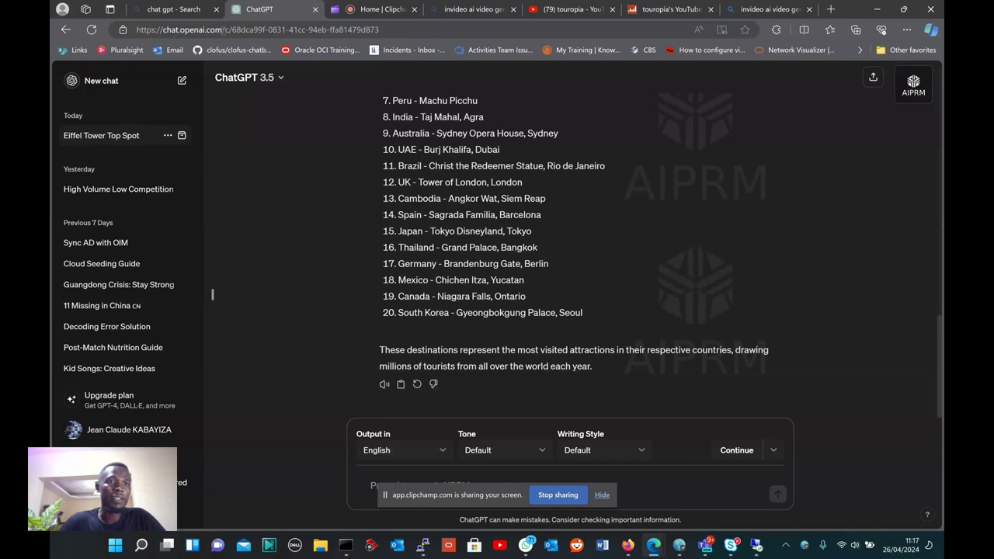
left_click_drag(222, 29, 132, 34)
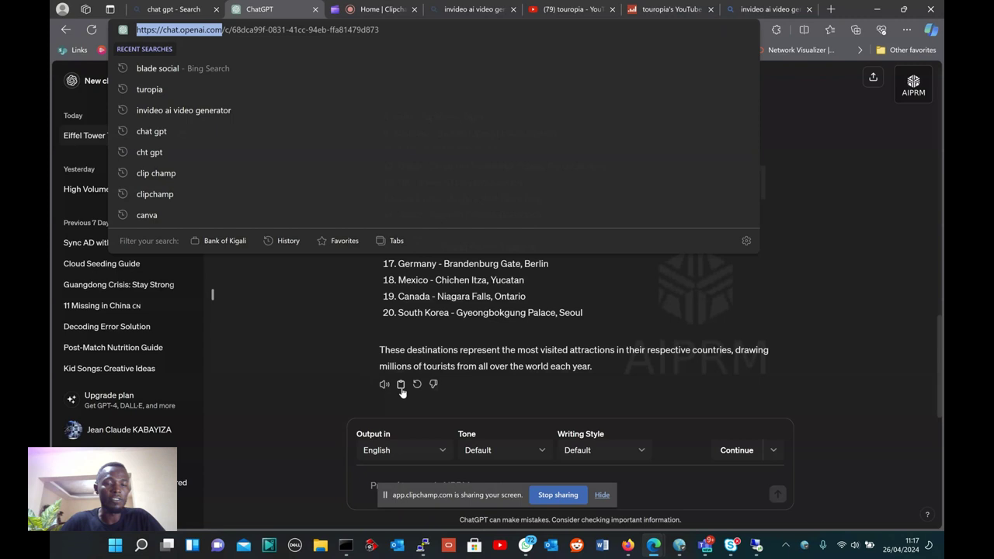
left_click(275, 333)
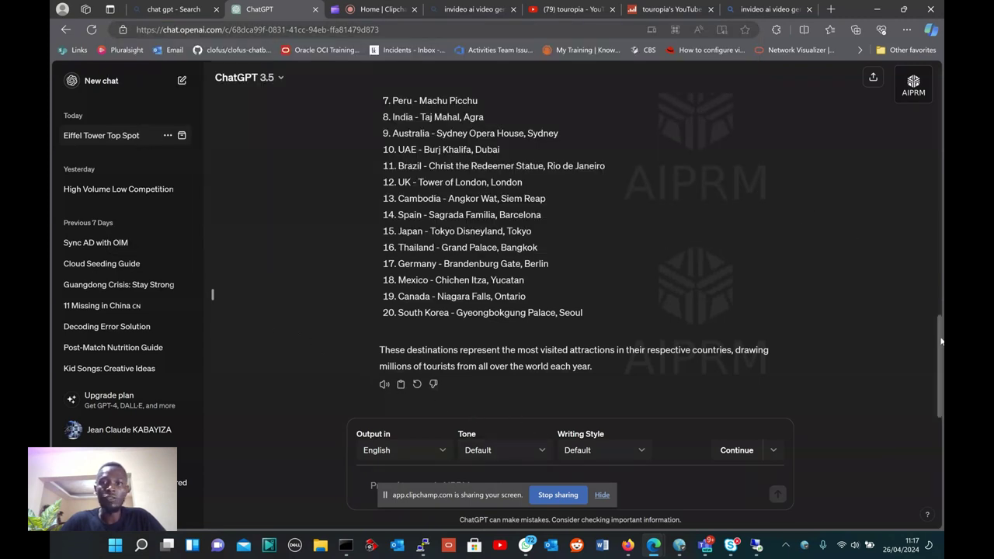
scroll(941, 342, "up", 3)
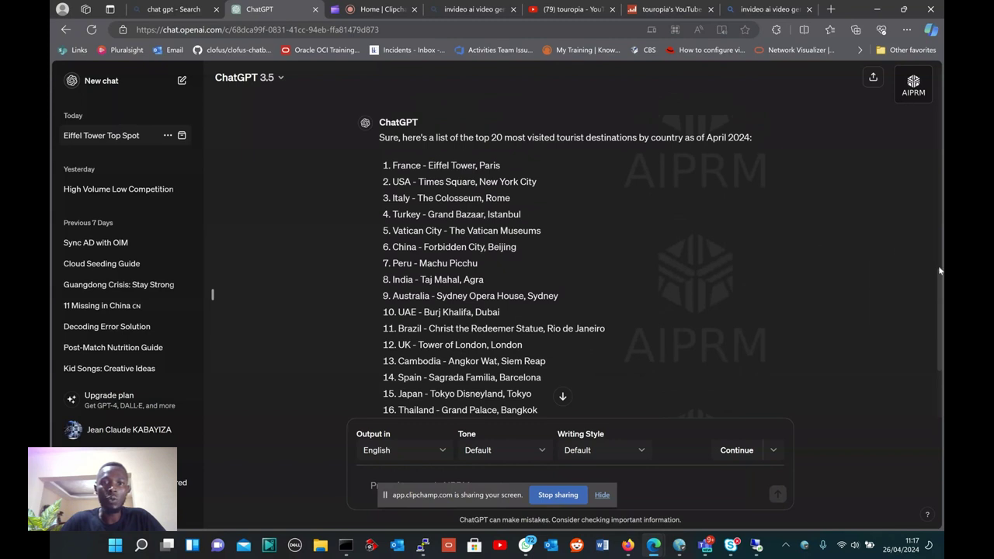
scroll(823, 261, "up", 2)
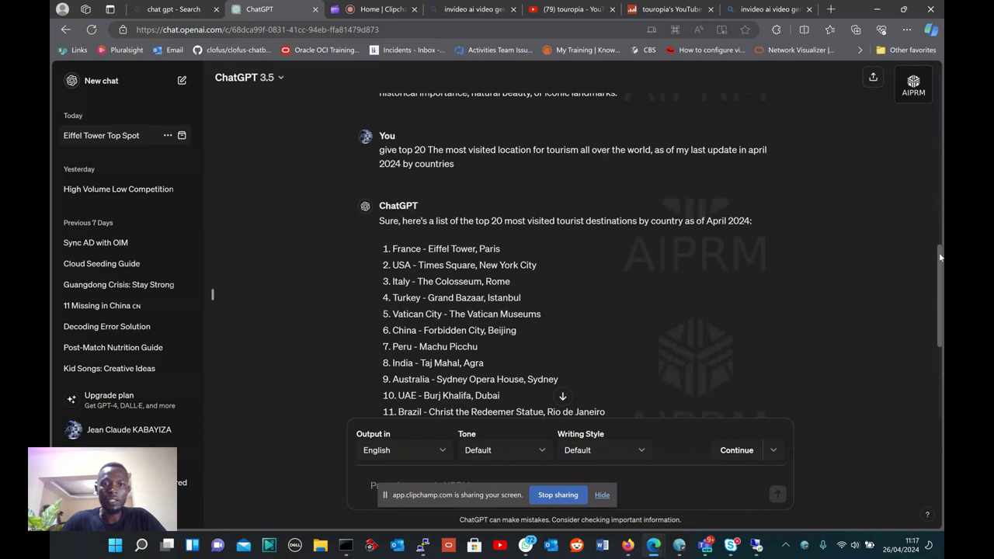
left_click_drag(936, 249, 936, 262)
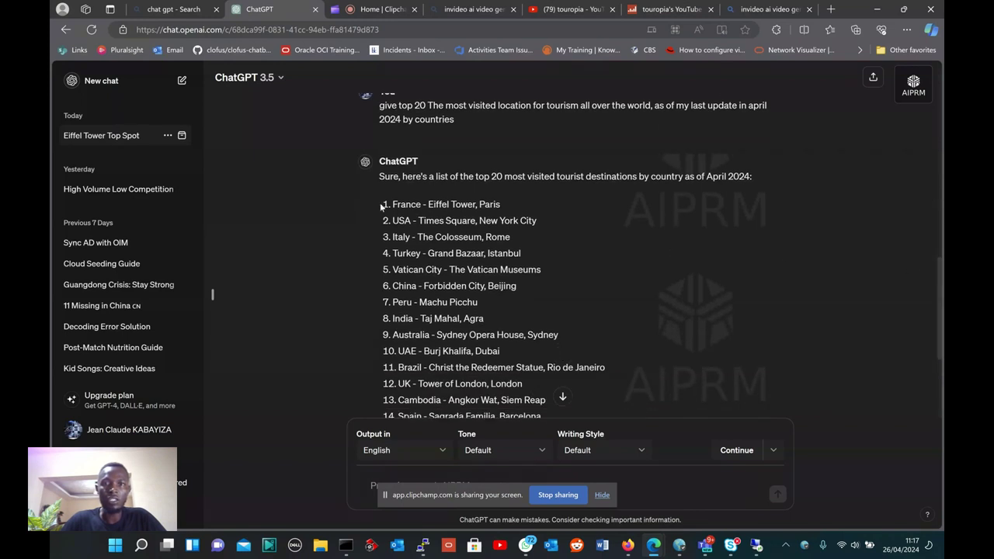
Copy the 'France - Eiffel Tower, Paris' entry and go to the invideo AI generator page
left_click_drag(382, 205, 531, 412)
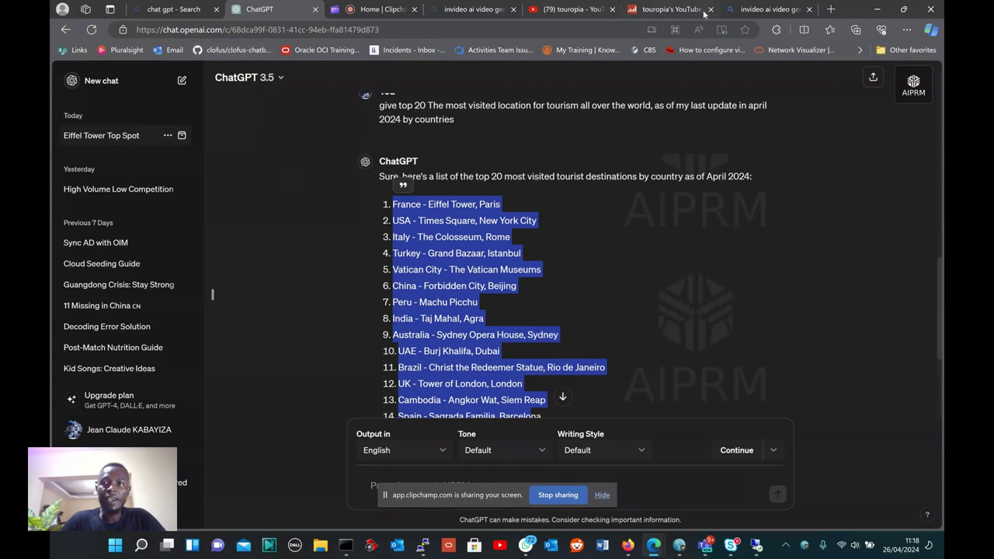
left_click(749, 9)
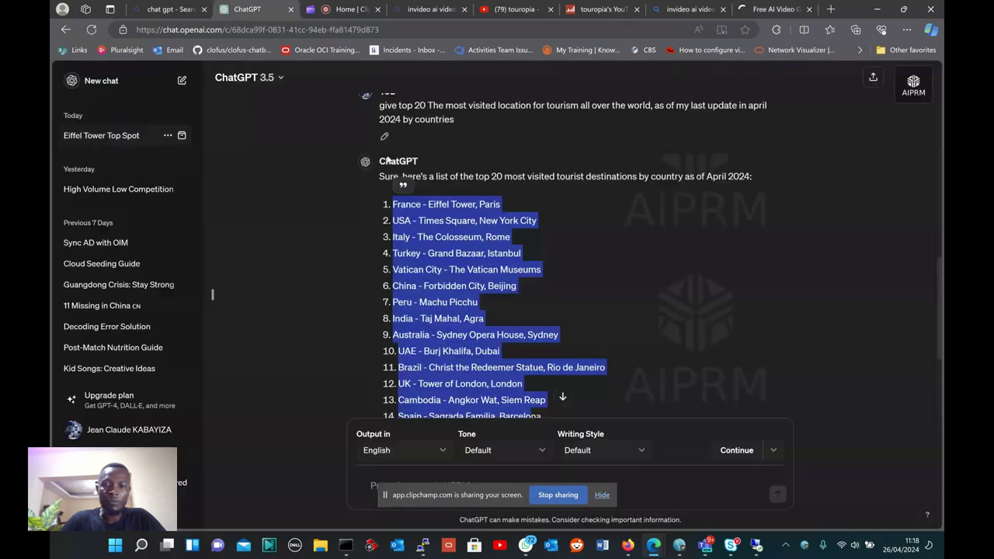
left_click(415, 208)
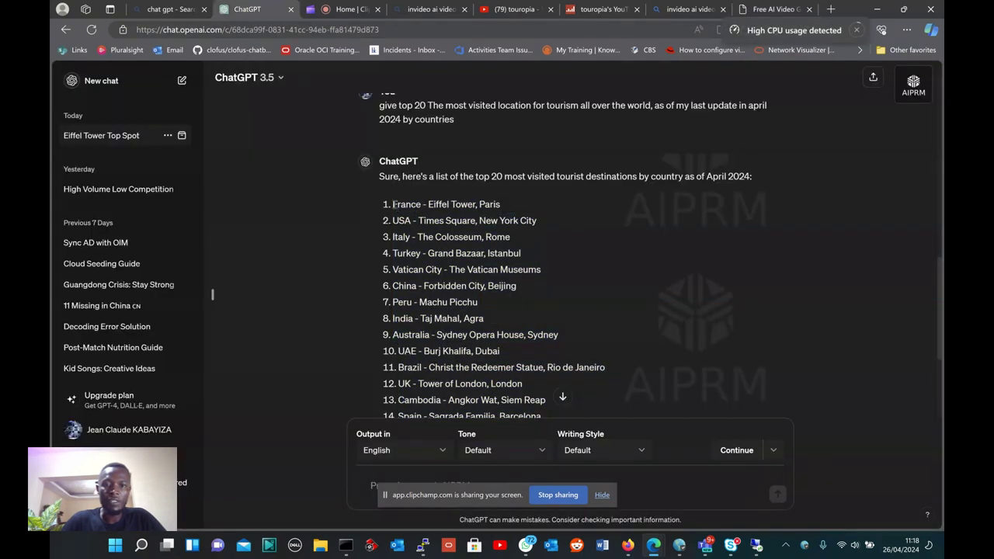
left_click_drag(394, 205, 503, 208)
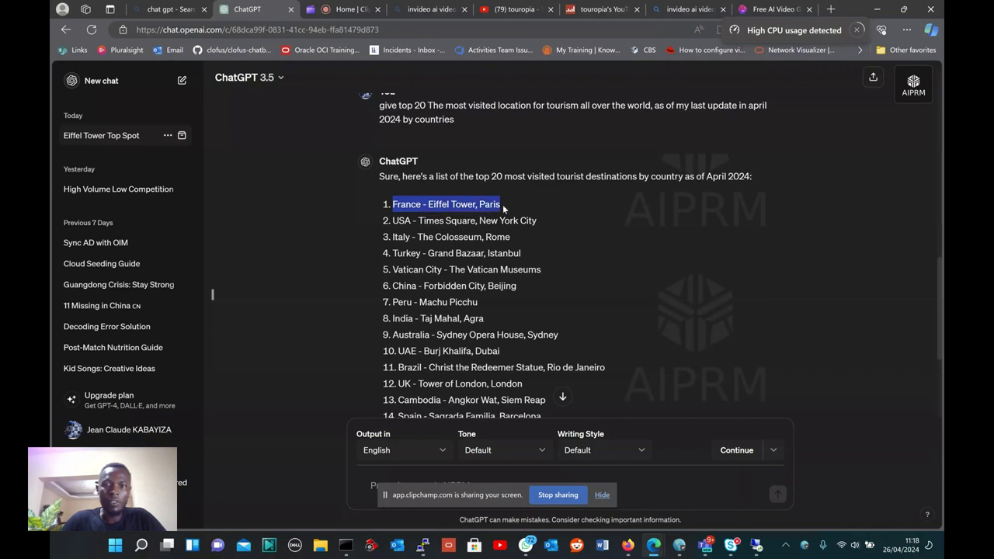
left_click(525, 165)
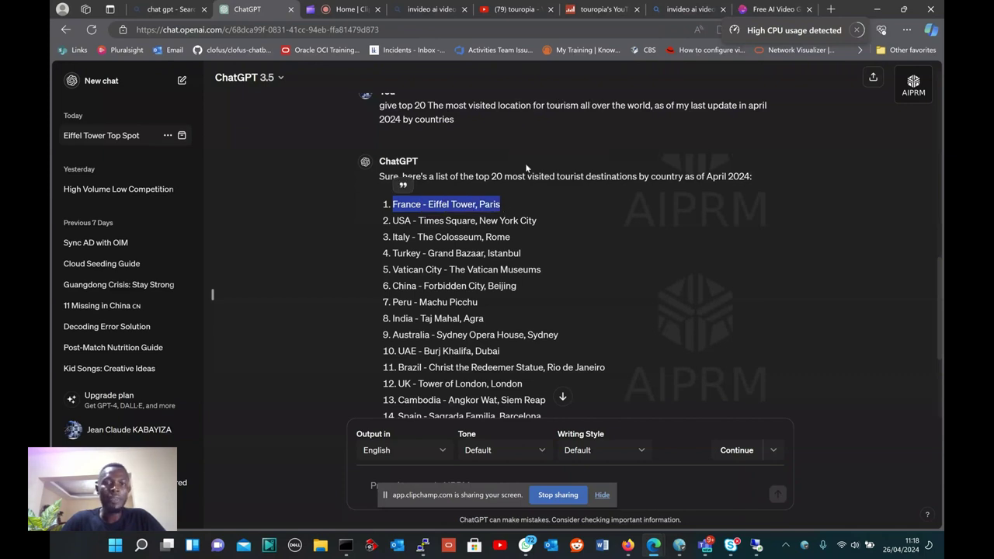
left_click(785, 9)
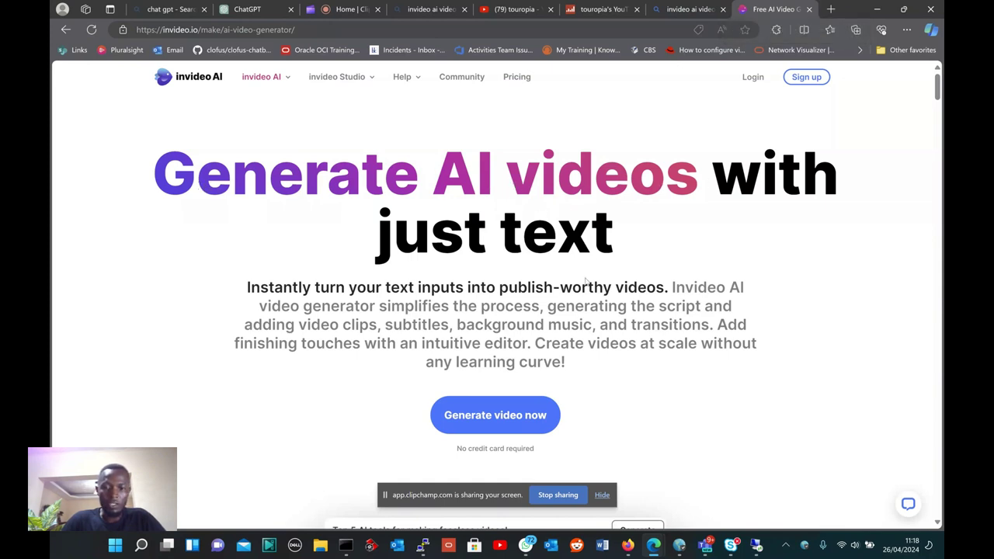
Launch the invideo AI workspace via 'Generate video now' to get an empty prompt box
left_click(487, 423)
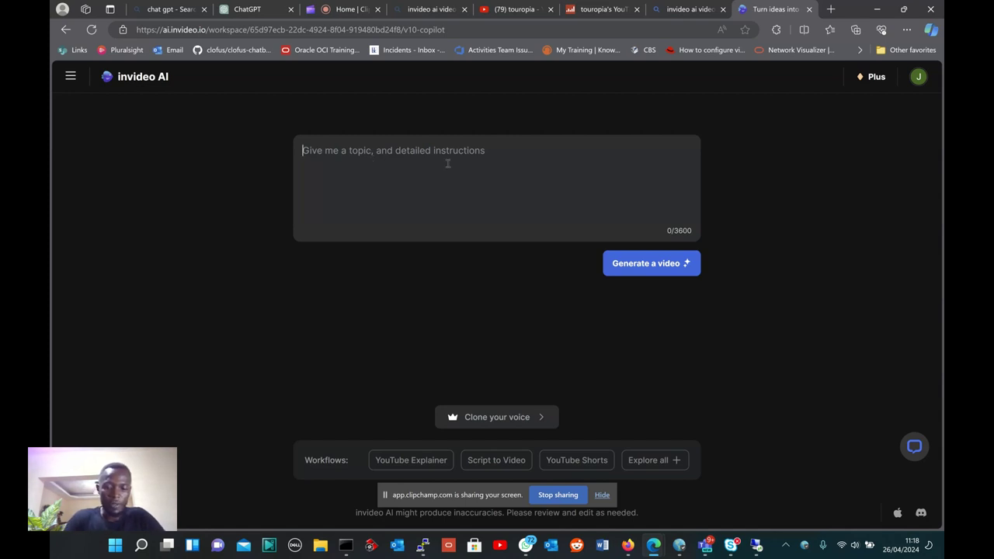
Write a prompt requesting a YouTube video on France's most attractive tourist locations, including drone views
type("Give")
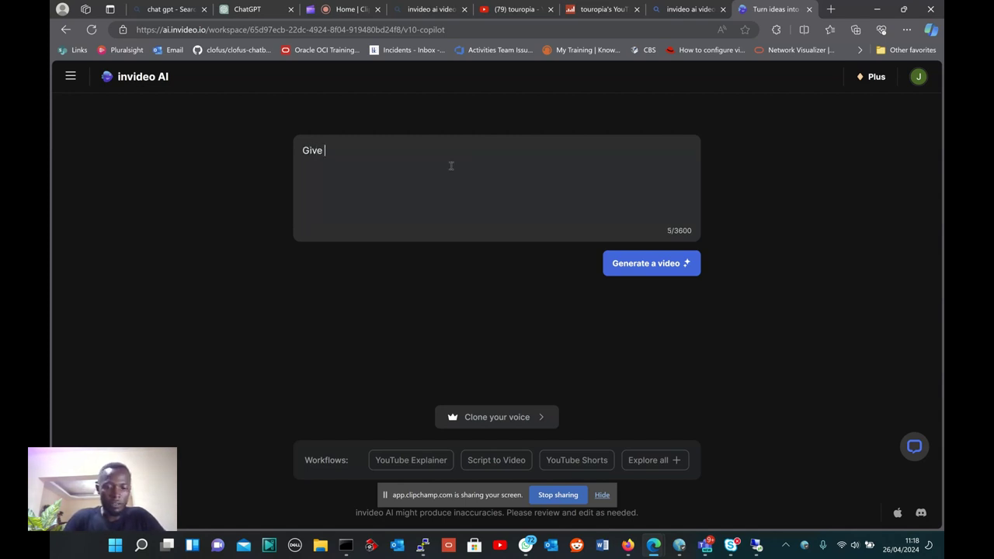
key("BackSpace")
key("BackSpace")
type("cr")
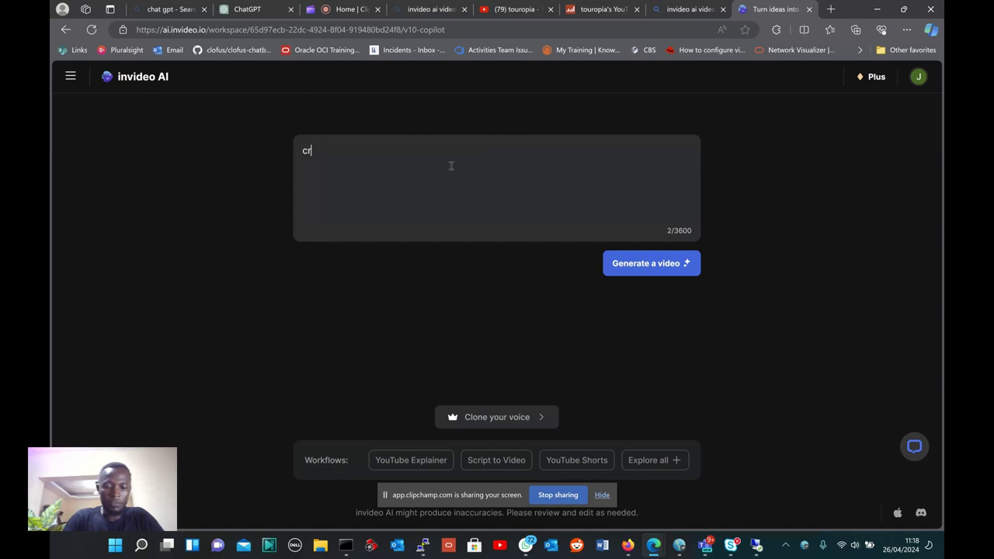
type("eate for a youtub")
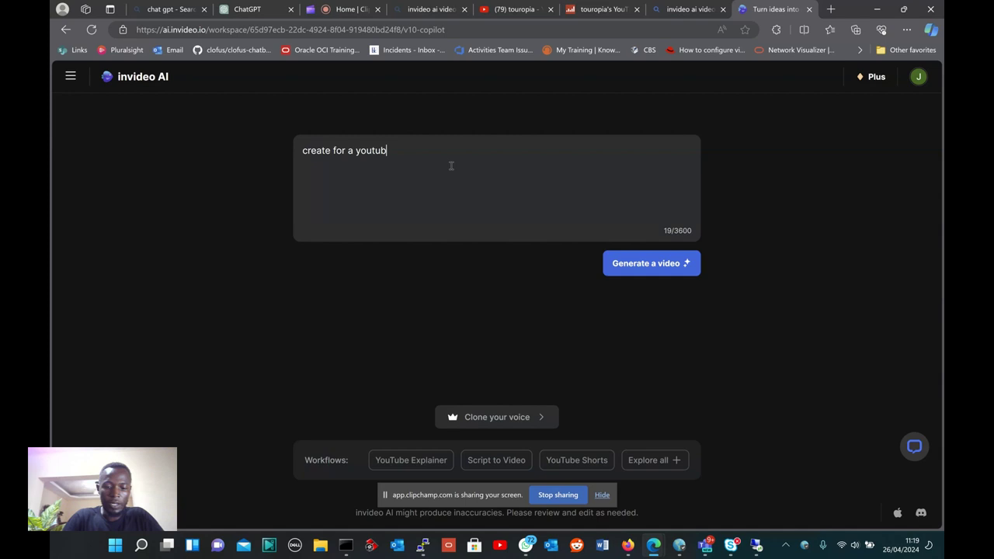
type("e viedo ab")
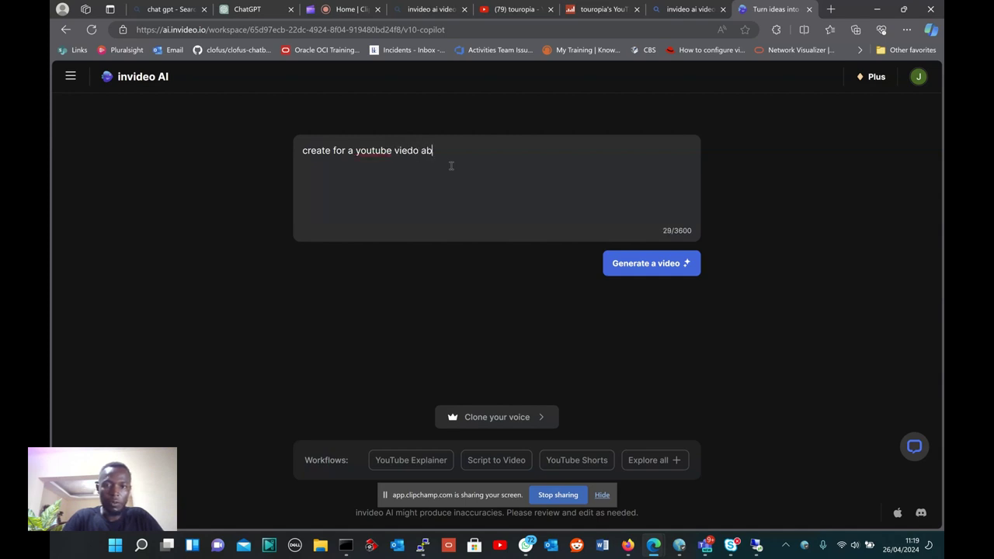
type("ou")
key("BackSpace")
key("BackSpace")
key("BackSpace")
key("BackSpace")
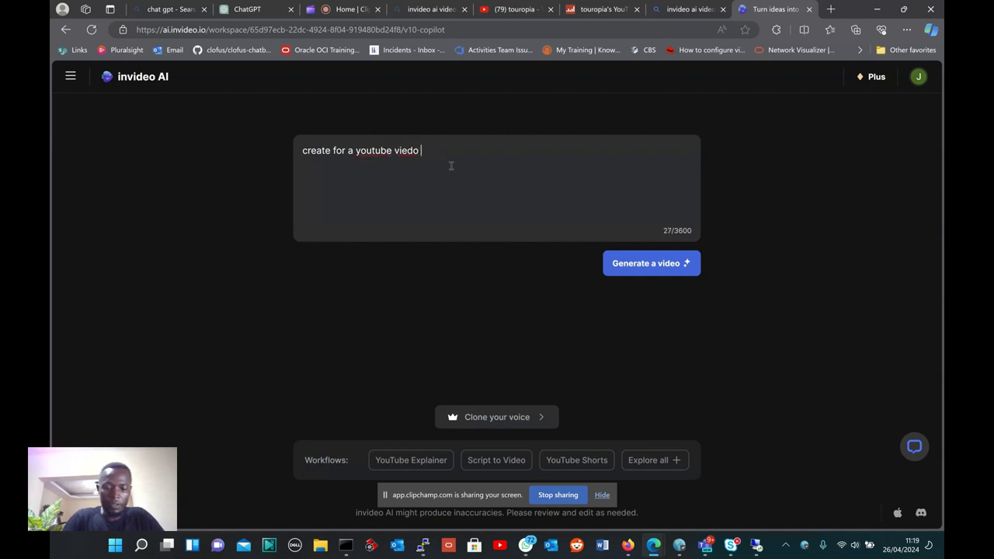
type("with")
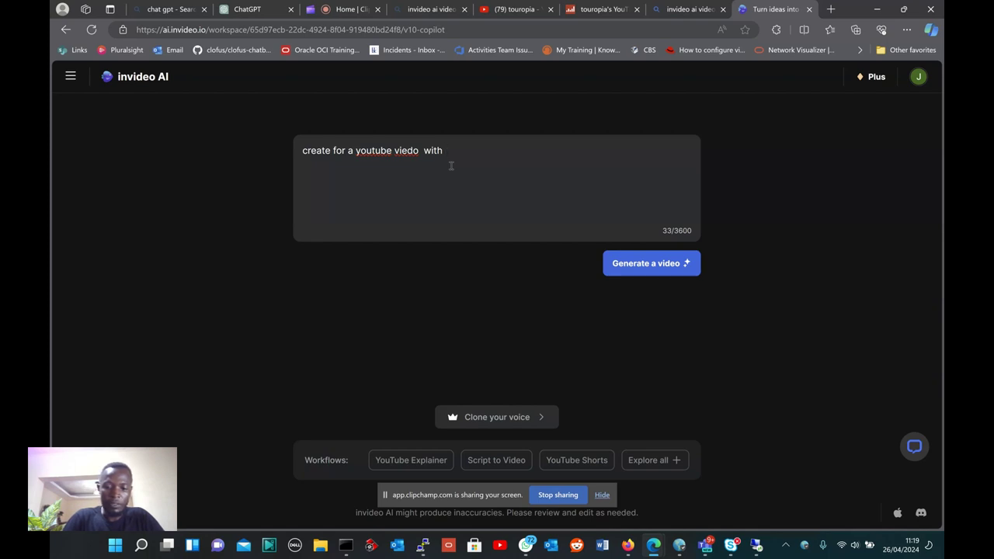
type(" most ")
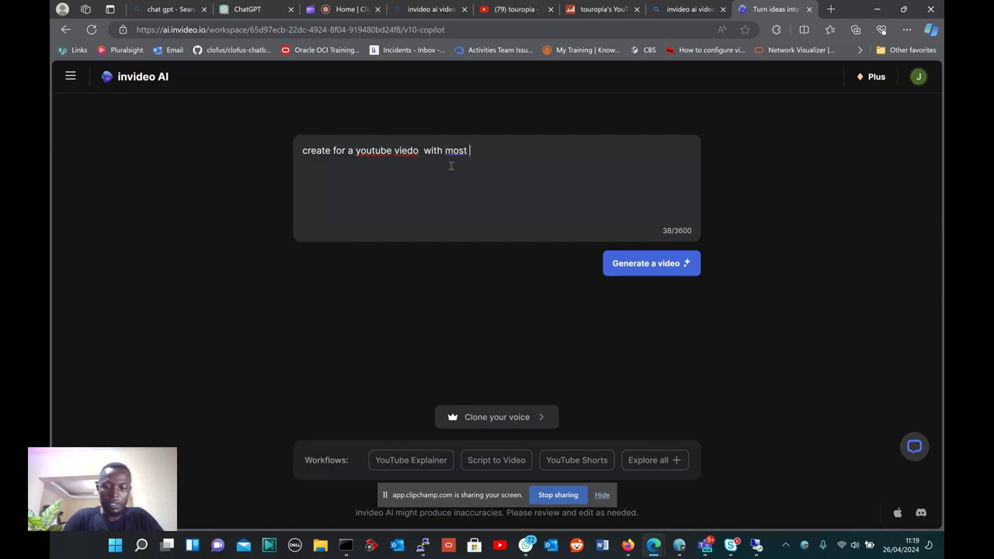
type("attractiv")
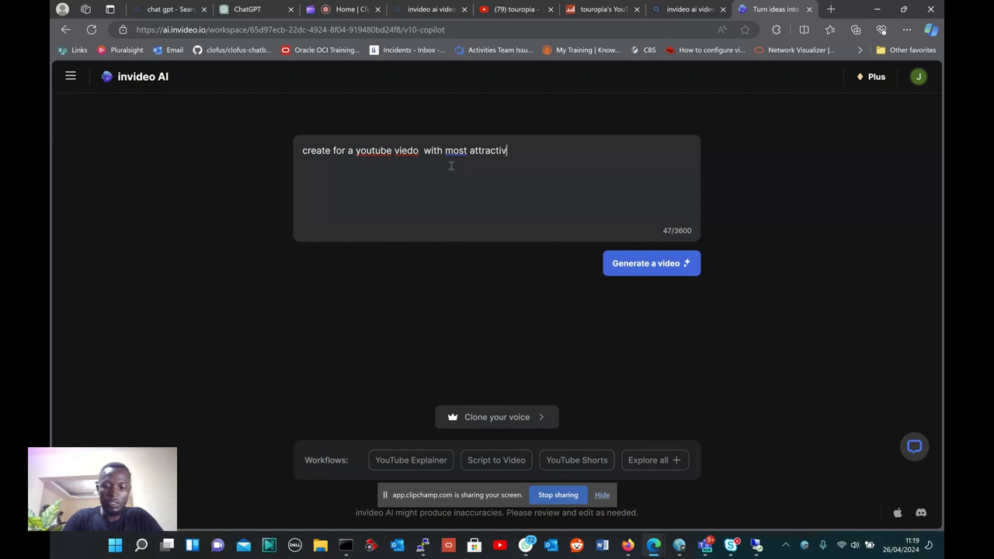
type("e location")
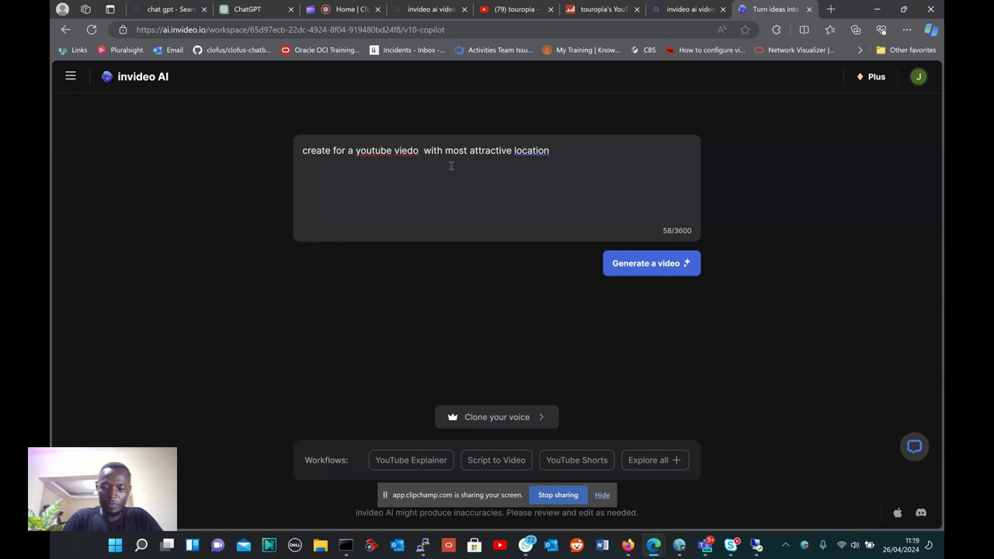
type(" fro")
key("BackSpace")
key("BackSpace")
type("or ")
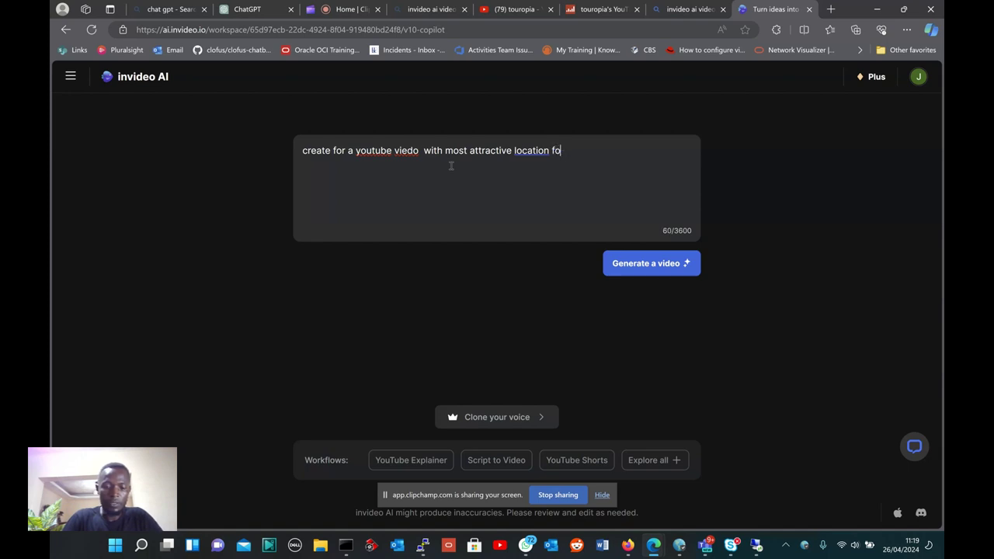
type("touri")
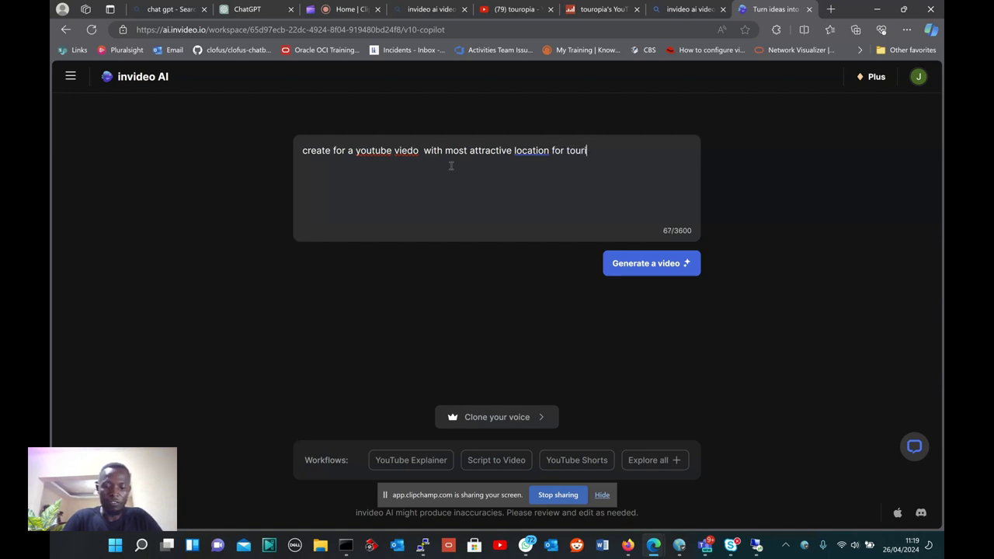
type("sn in ")
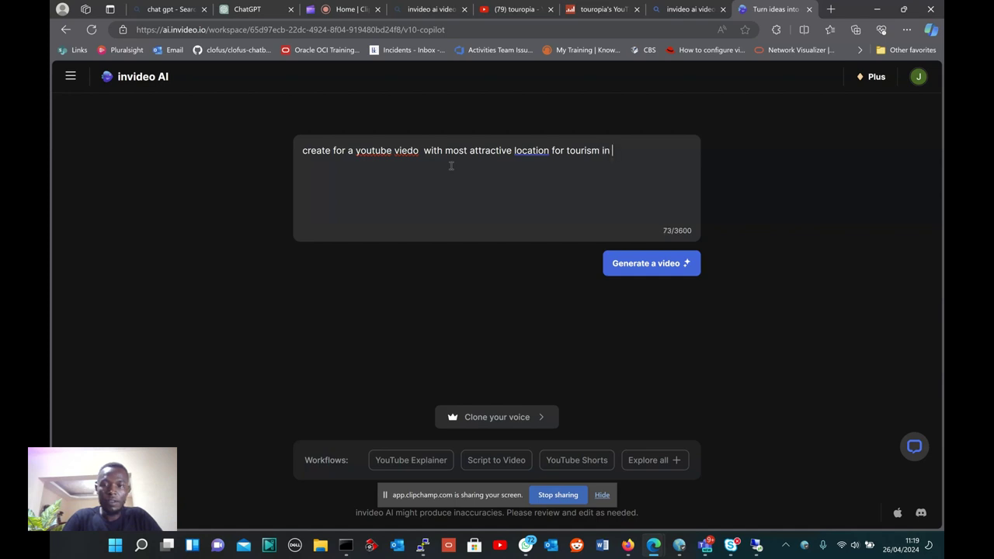
type("fran")
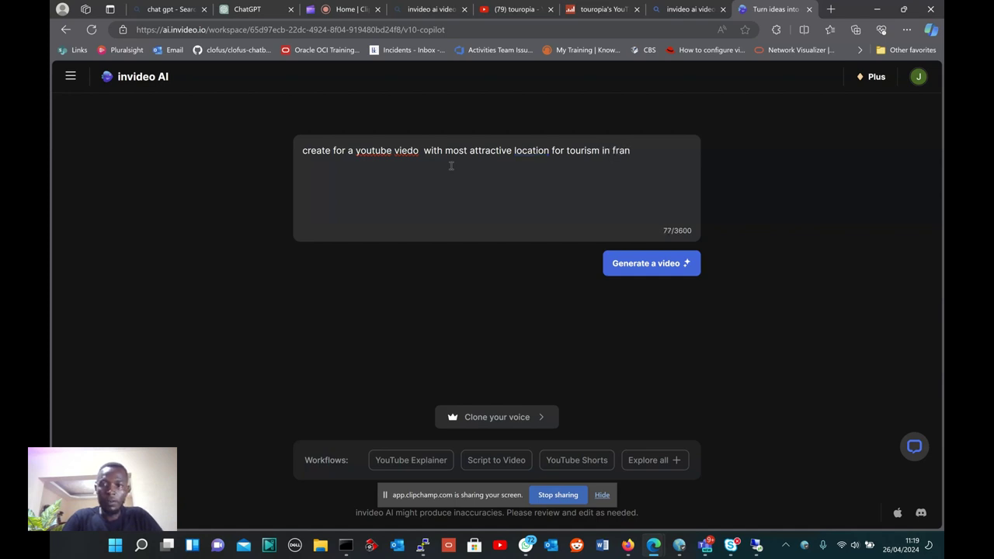
type("c")
type("e")
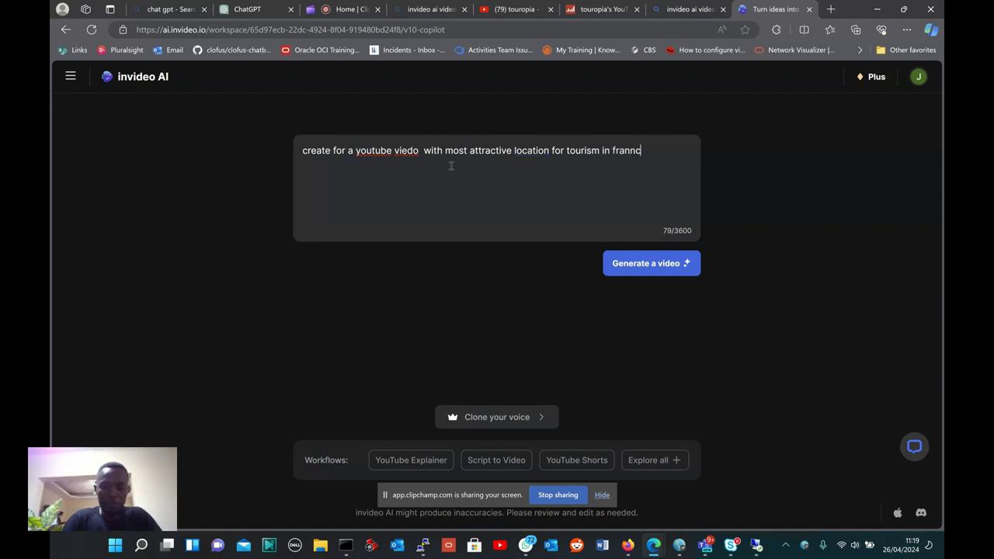
key("BackSpace")
key("BackSpace")
type("ce ")
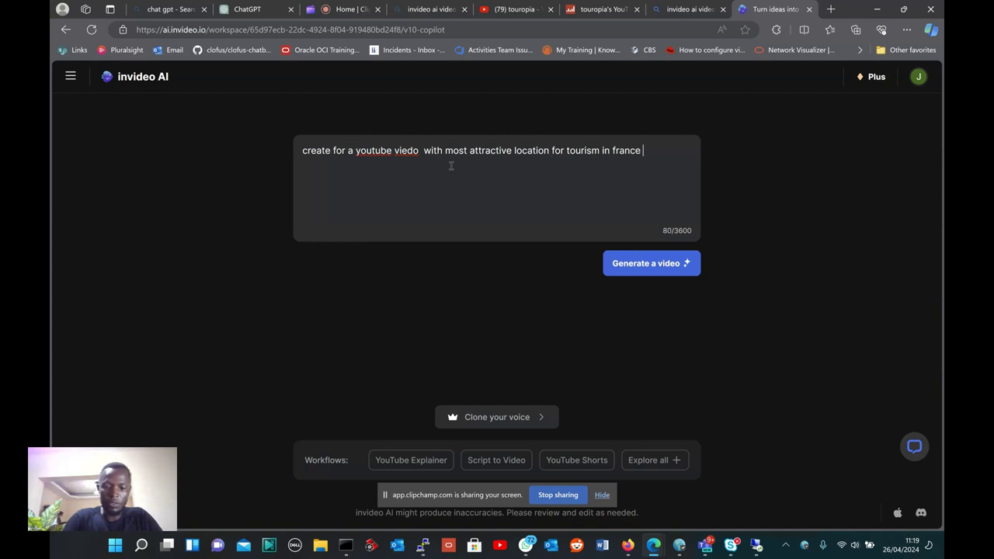
type("but ms")
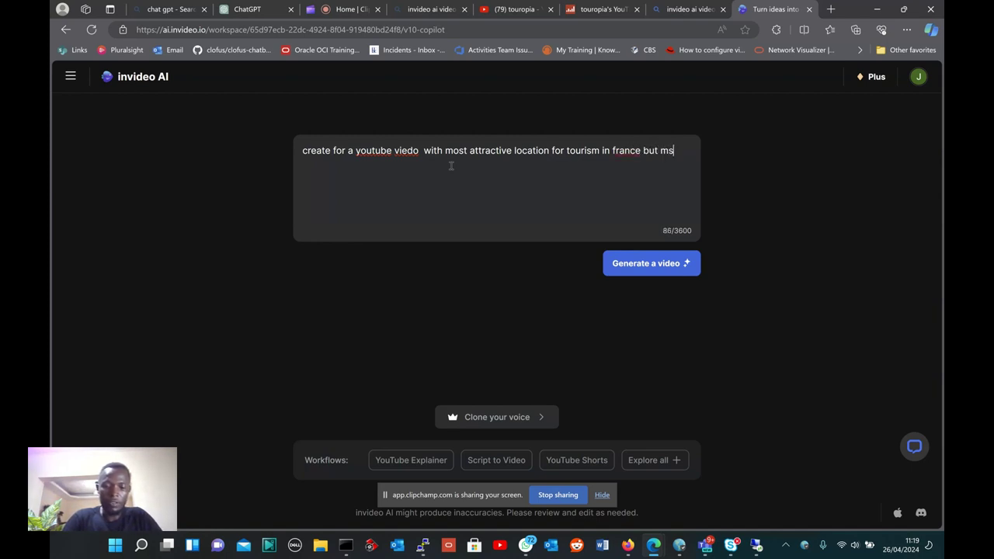
type("t focs ")
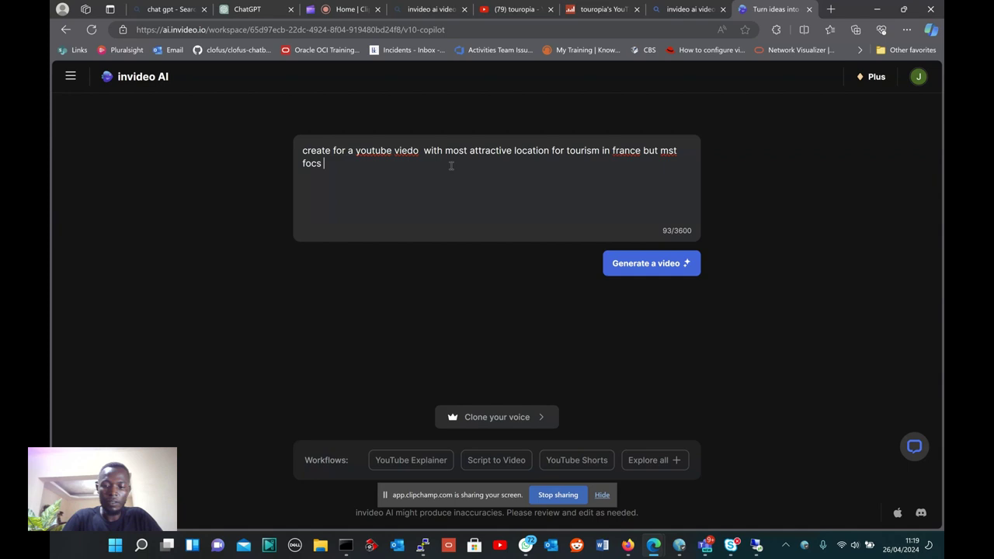
type("on the folloeing")
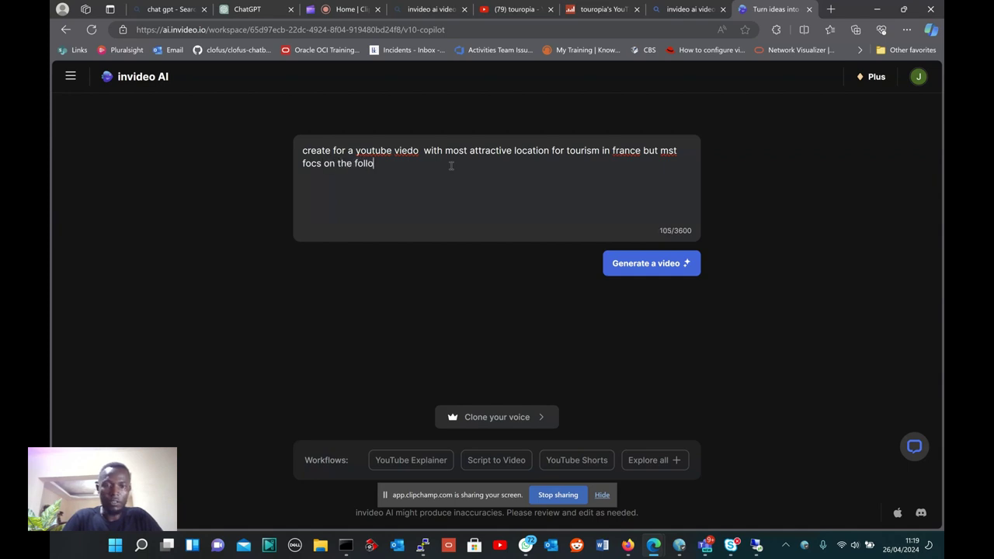
key("BackSpace")
key("BackSpace")
key("BackSpace")
key("BackSpace")
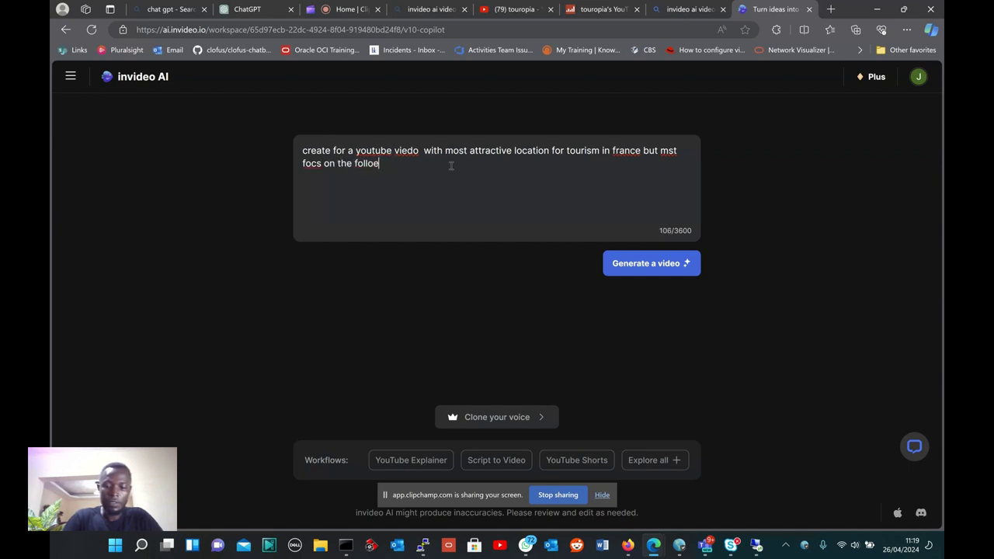
key("BackSpace")
type("wing lo")
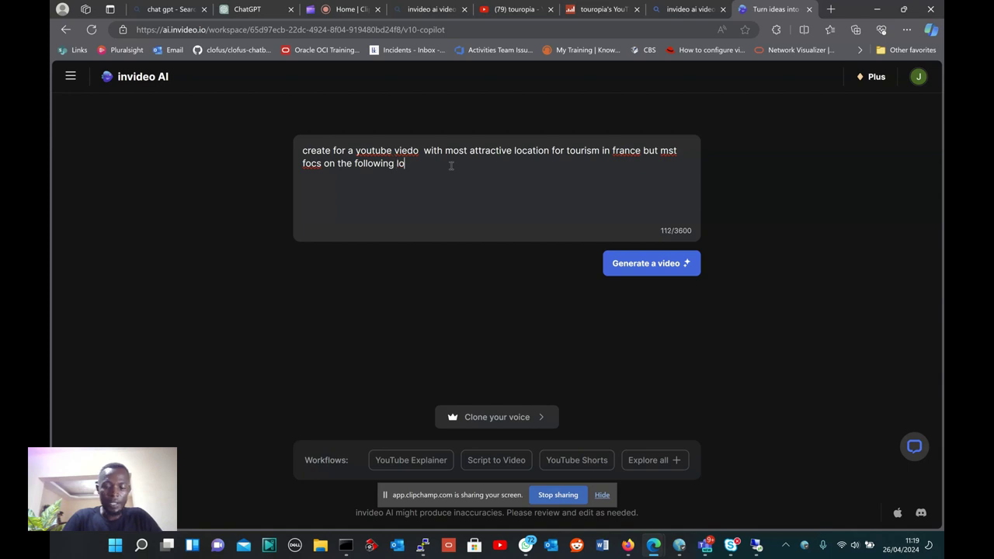
type("cation an")
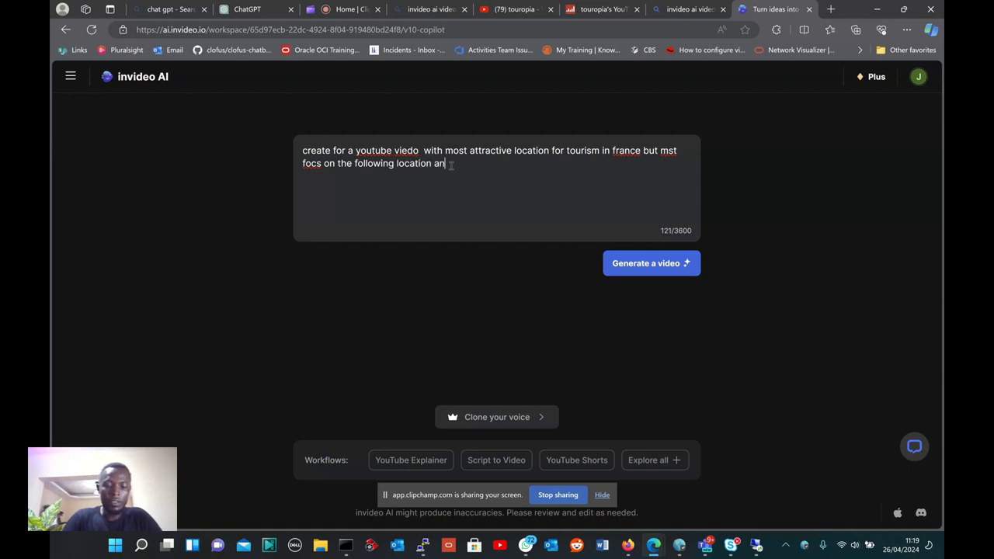
type("d inclusr")
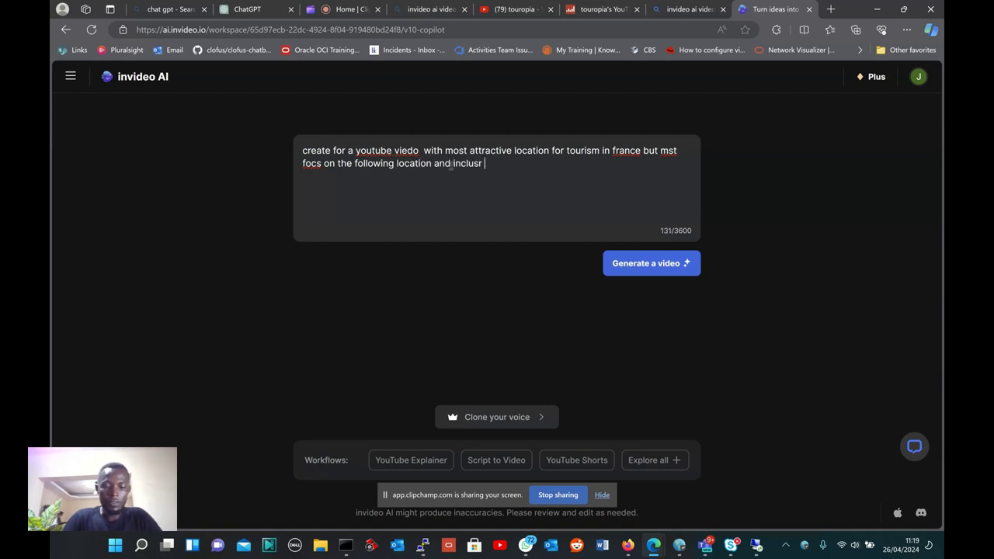
key("BackSpace")
key("BackSpace")
key("BackSpace")
type("de ")
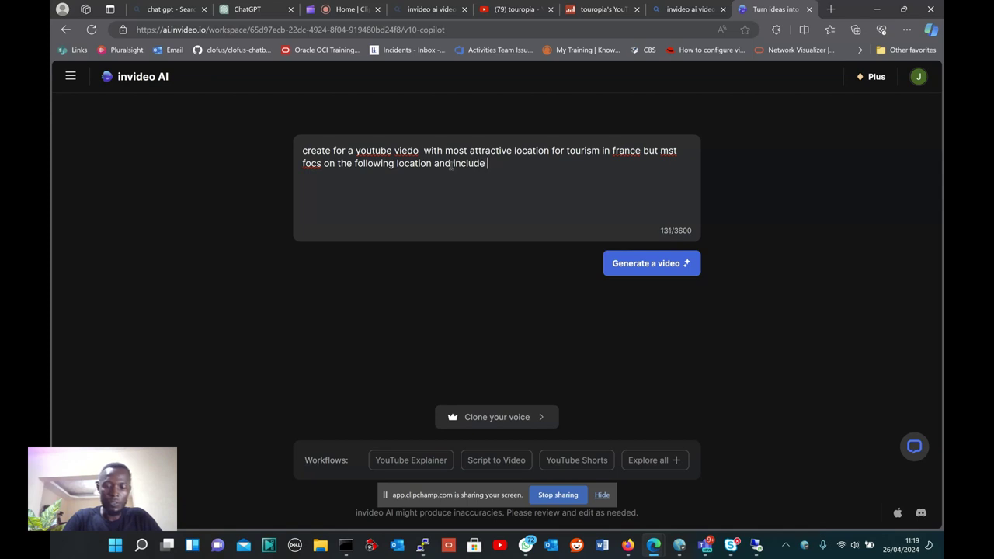
type("droone view")
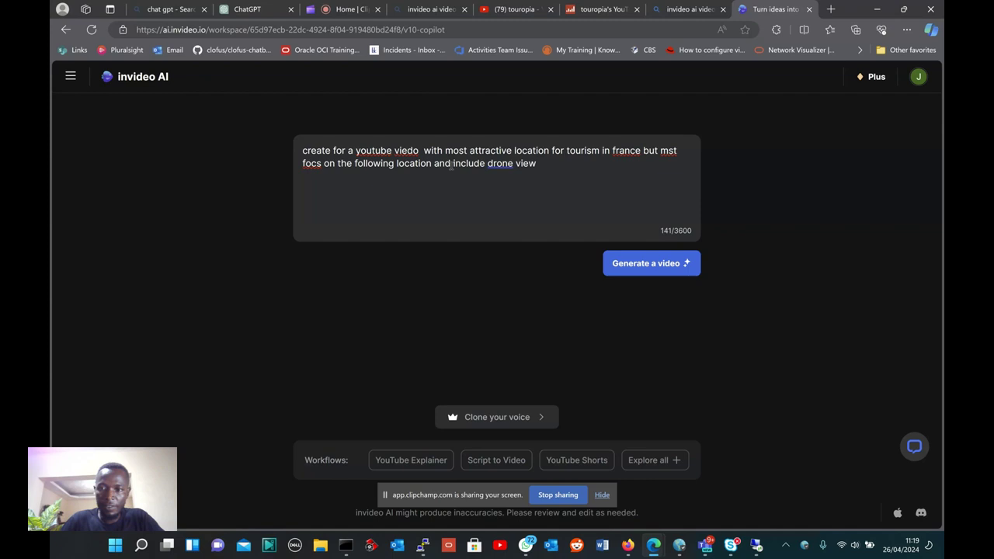
Generate the video for a Tourists audience with an Inspiring look on YouTube
left_click(658, 266)
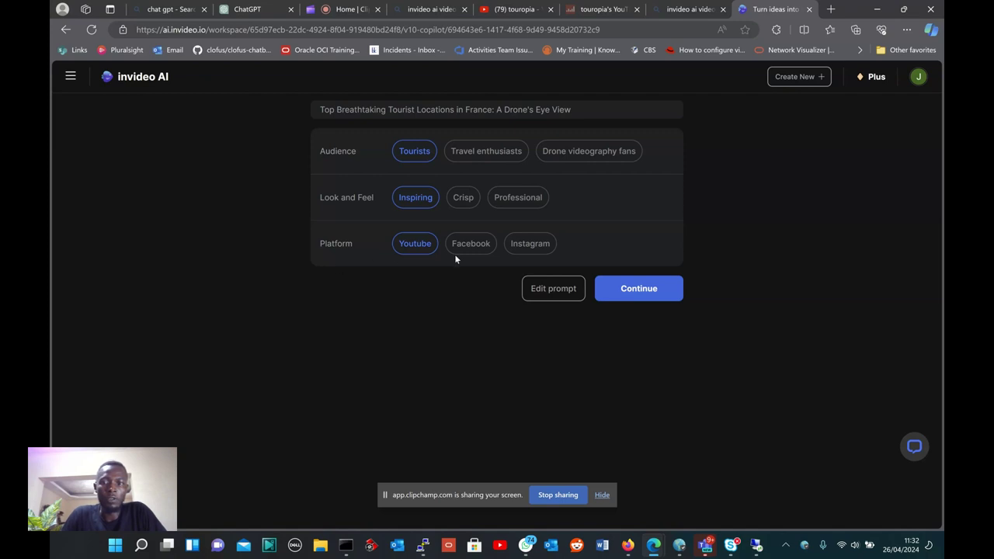
left_click(634, 295)
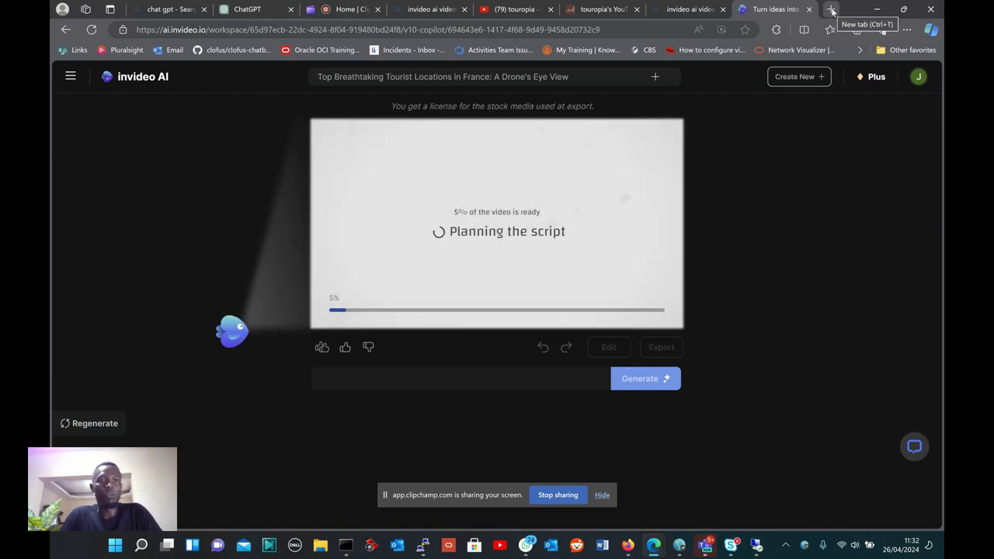
Open Clipchamp in a new tab via the 'clip' search suggestion and reach its home page
left_click(831, 10)
type("cli")
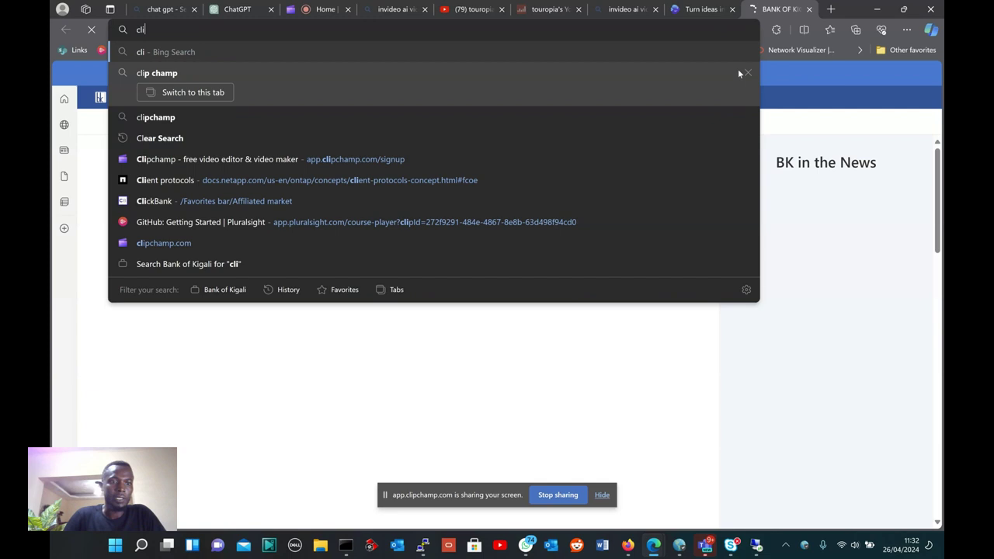
type("p")
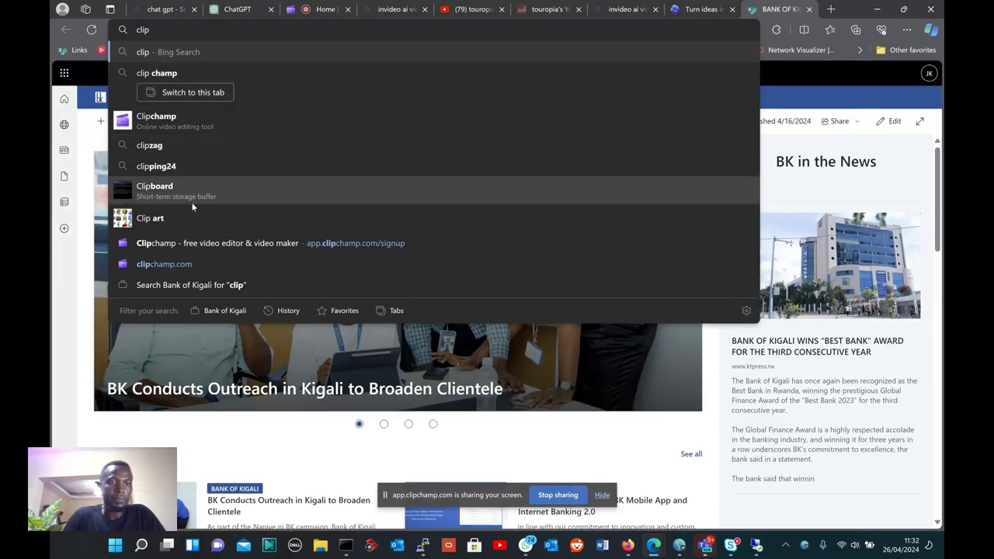
left_click(193, 128)
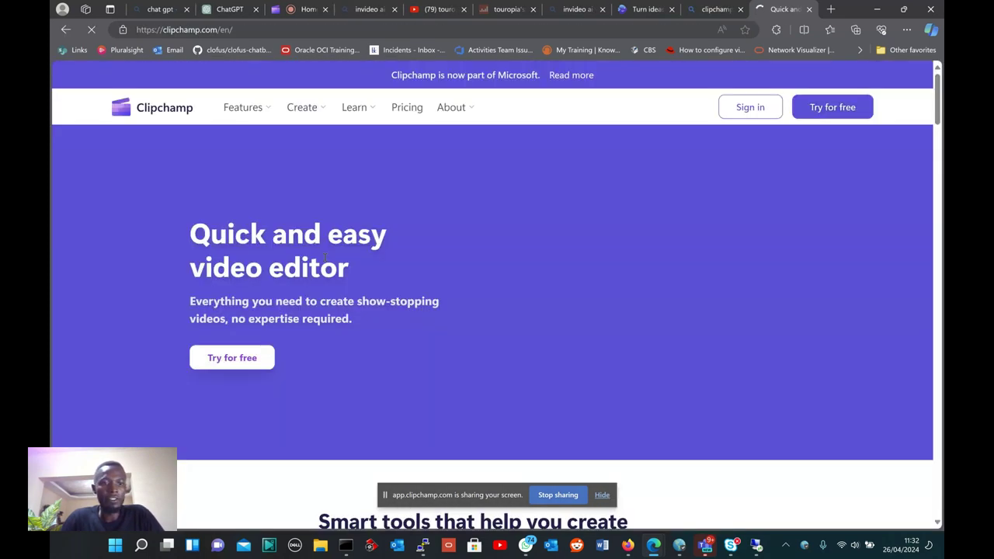
left_click(240, 364)
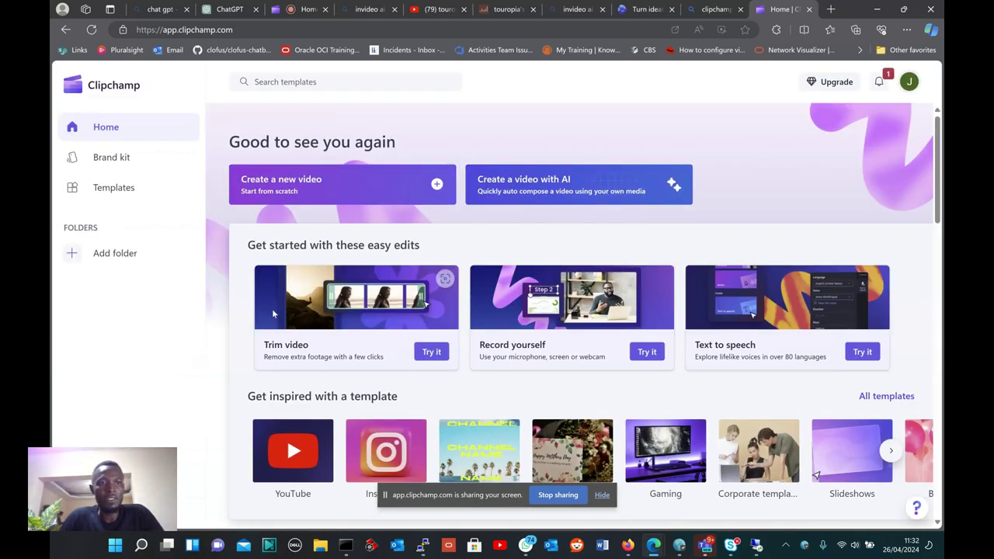
Start a new video and import 'Untitled video - Made with Clipchamp (23).mp4' from Downloads
left_click(308, 194)
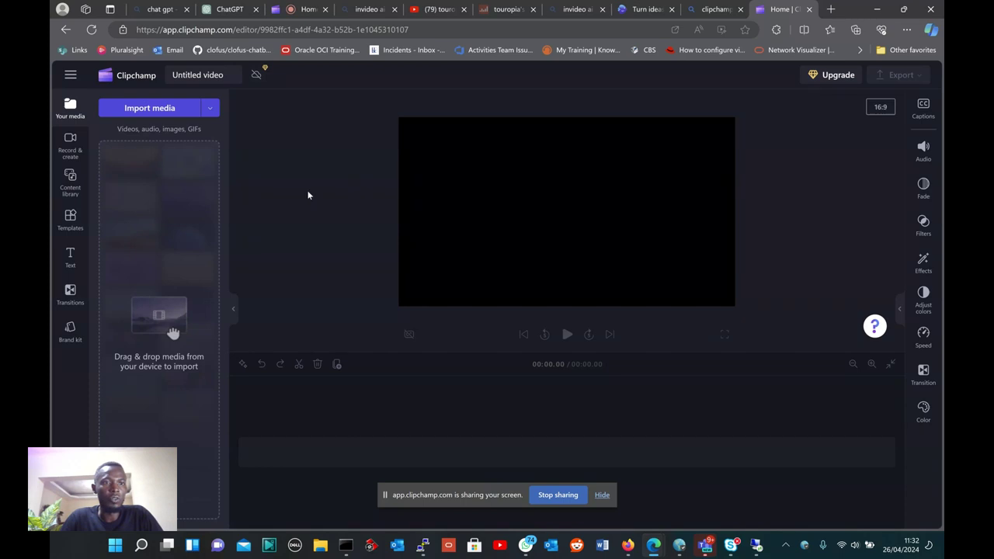
left_click(156, 110)
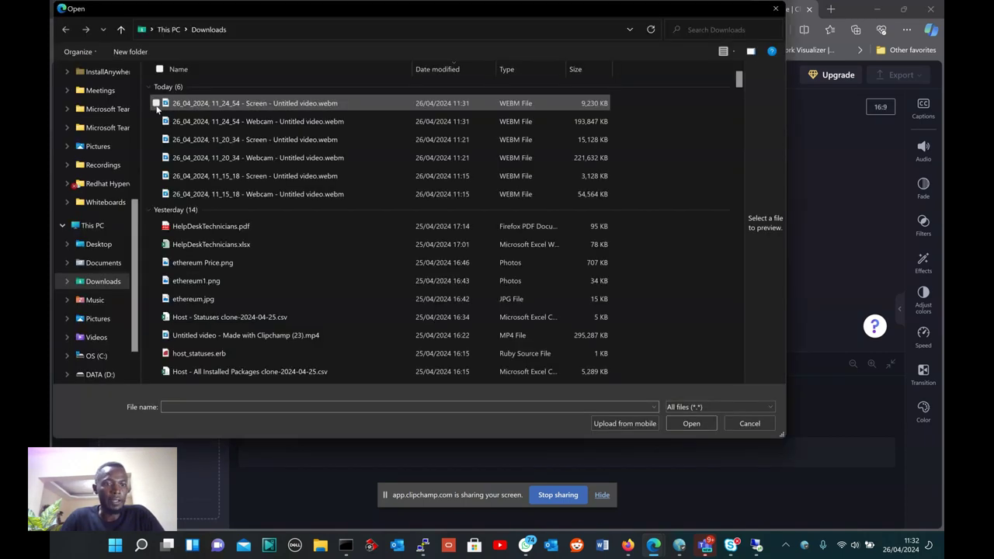
left_click(244, 338)
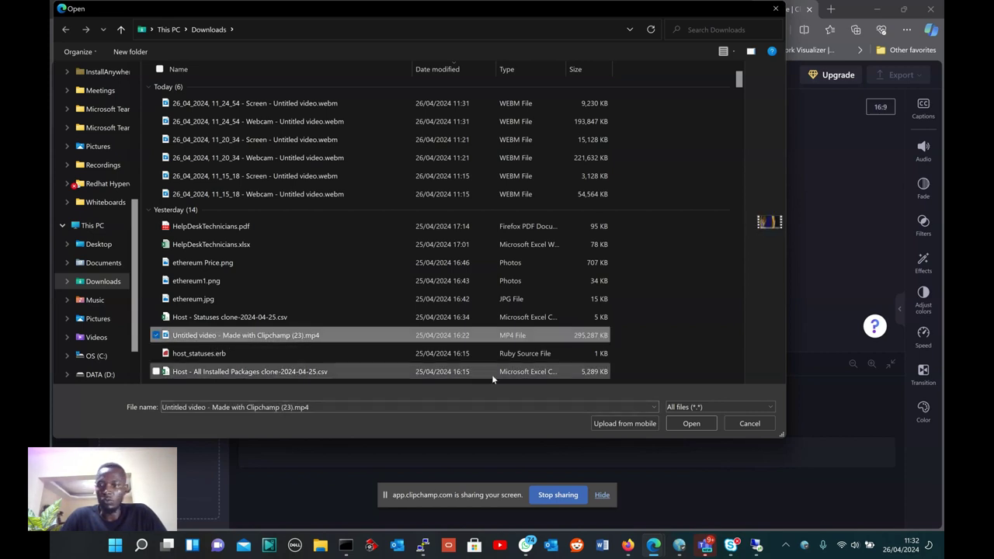
left_click(691, 423)
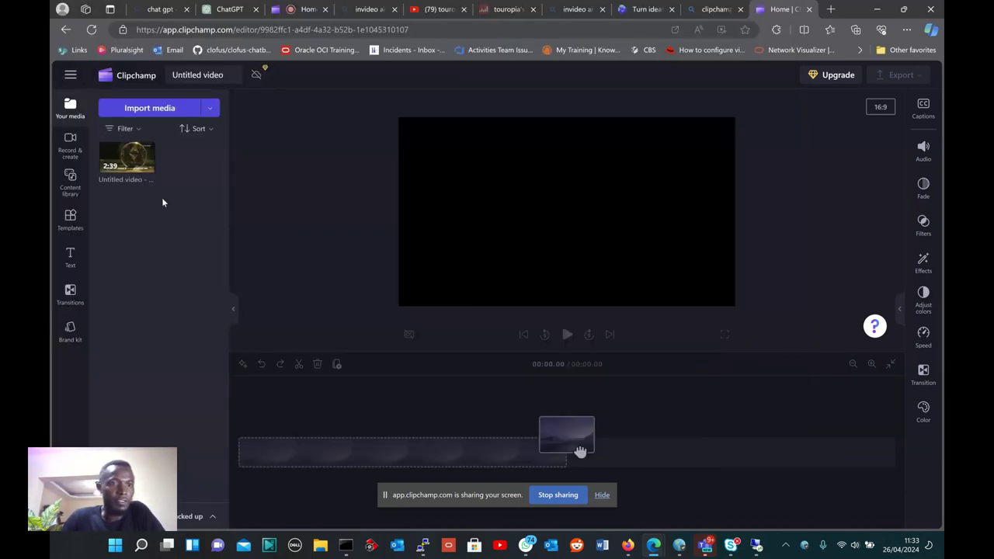
Place the imported video on the timeline and split it at 00:06.82
left_click_drag(140, 161, 484, 189)
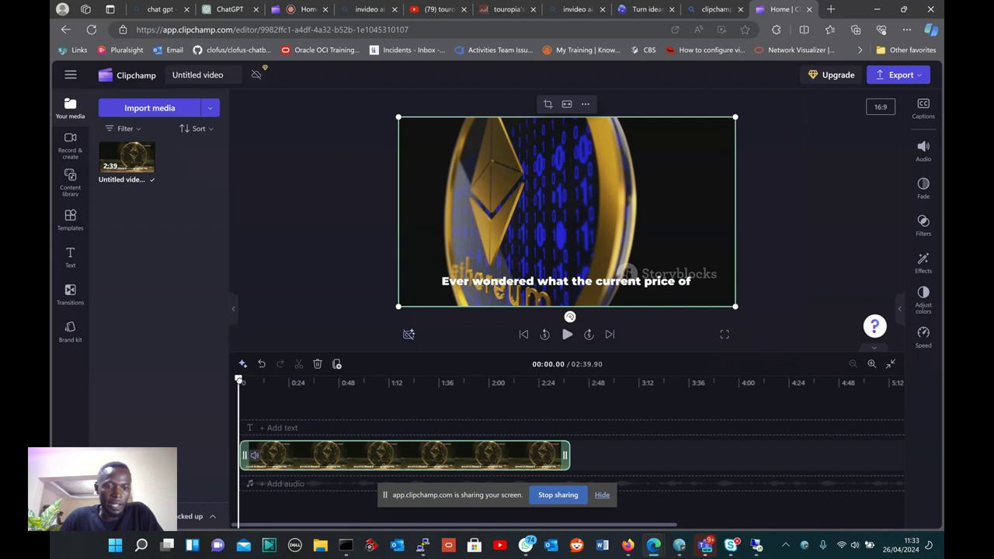
left_click(249, 382)
left_click_drag(249, 381, 252, 381)
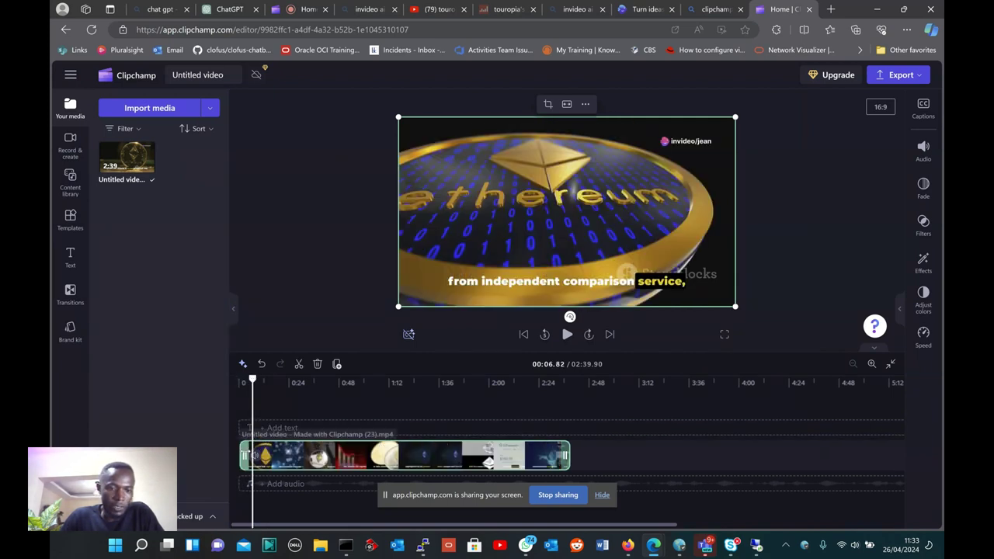
right_click(265, 460)
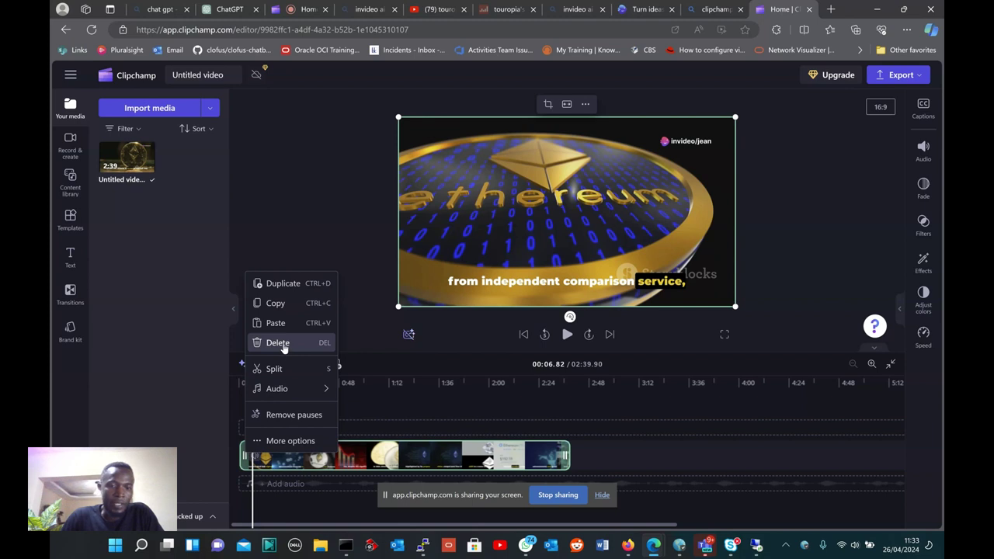
left_click(272, 370)
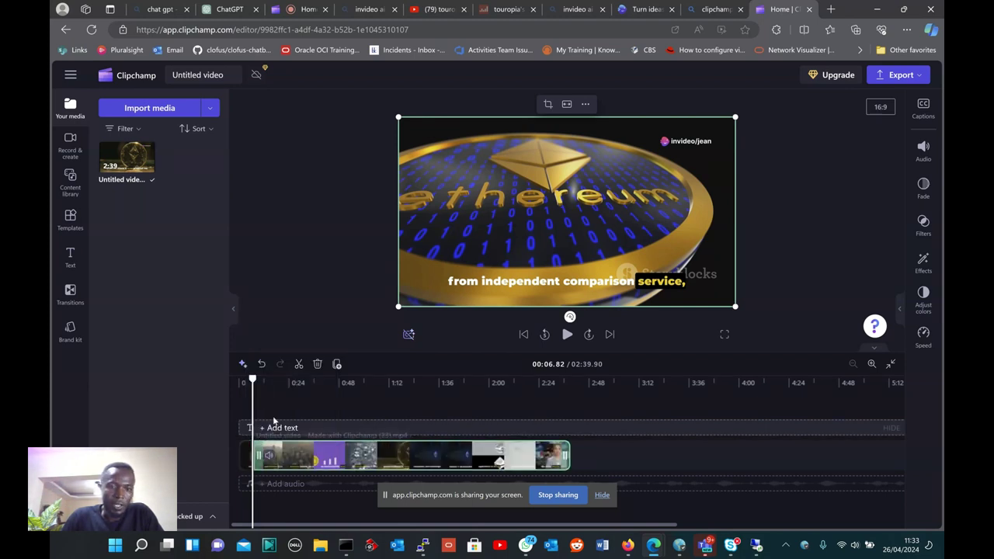
Split the clip at 02:29.61, then delete the end piece and the opening piece
left_click_drag(252, 384, 378, 385)
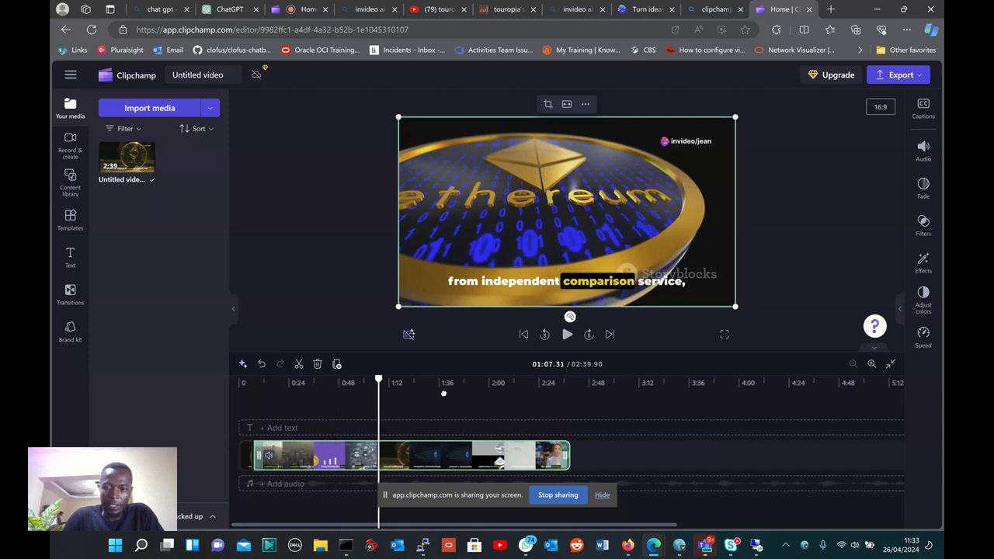
mouse_move(547, 385)
left_mouse_down()
mouse_move(568, 384)
mouse_move(550, 385)
left_mouse_up()
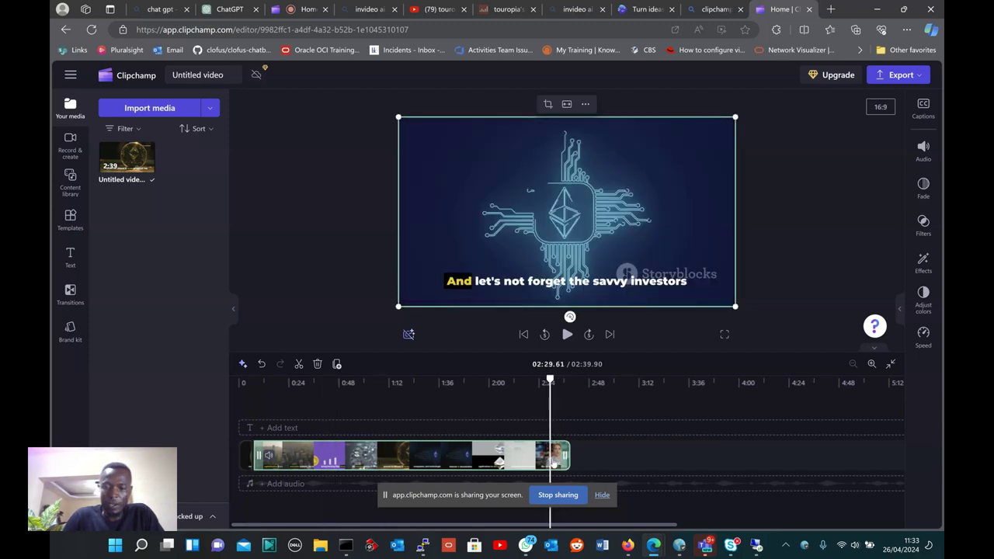
right_click(559, 466)
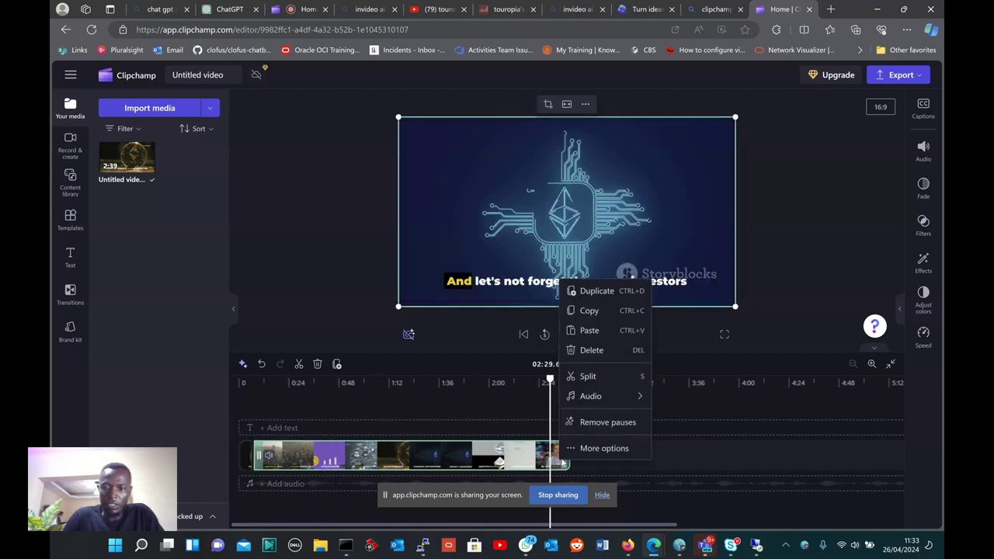
left_click(577, 377)
right_click(557, 464)
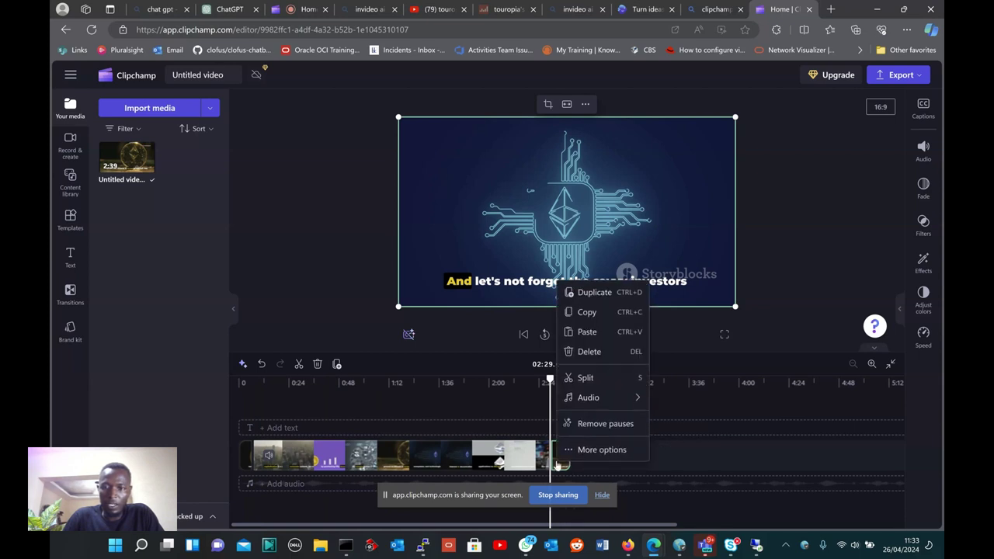
left_click(588, 351)
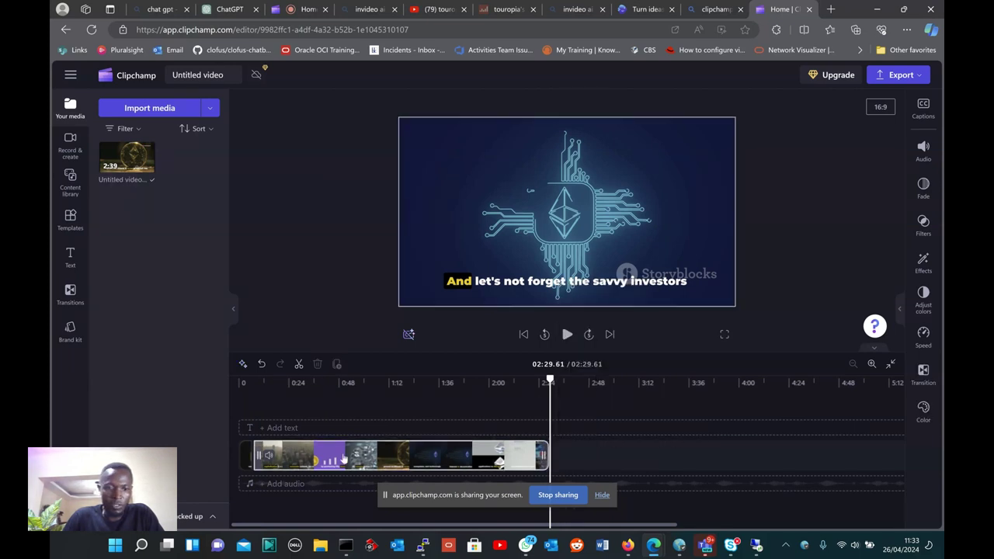
right_click(245, 464)
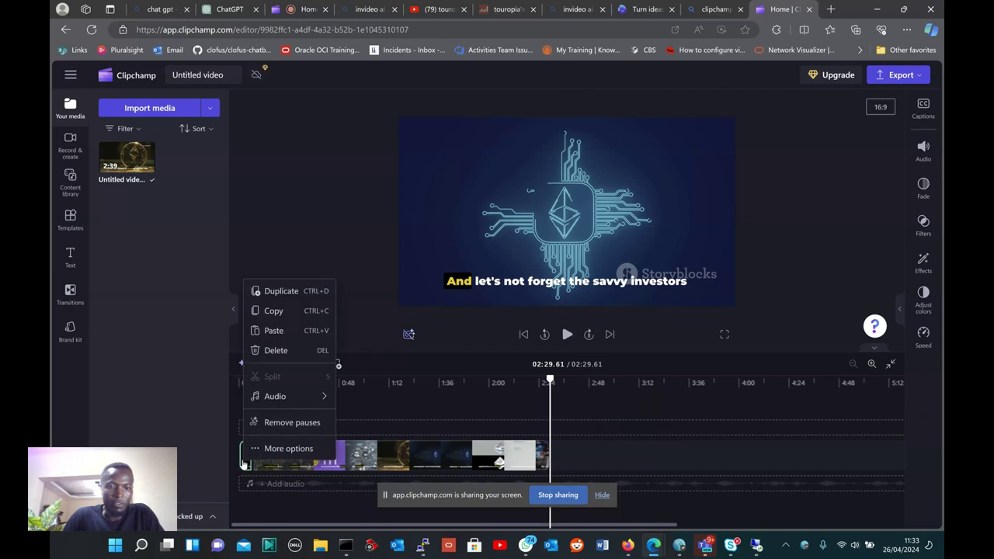
left_click(273, 350)
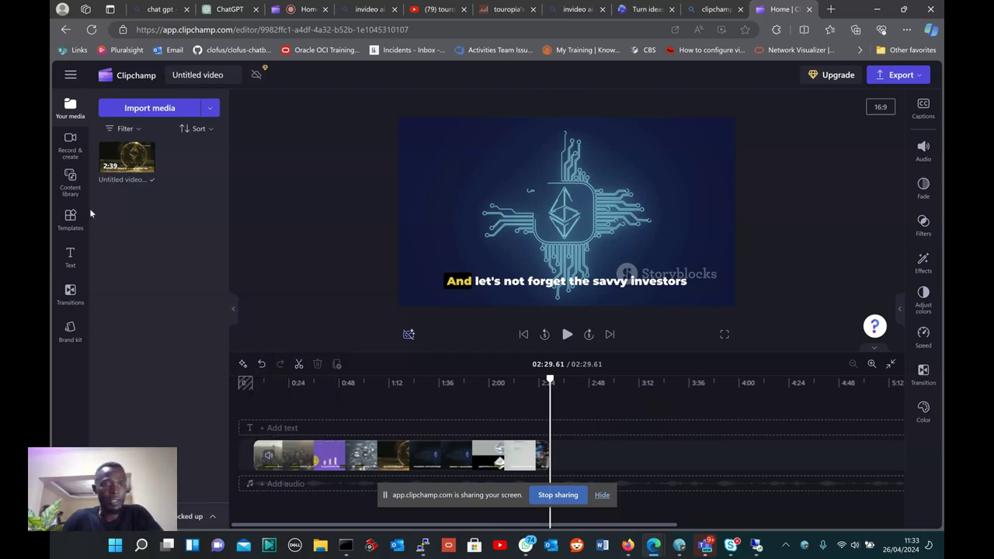
Add the GROOVY title to the video and bring up the Captions panel for AI autocaptions
left_click(70, 256)
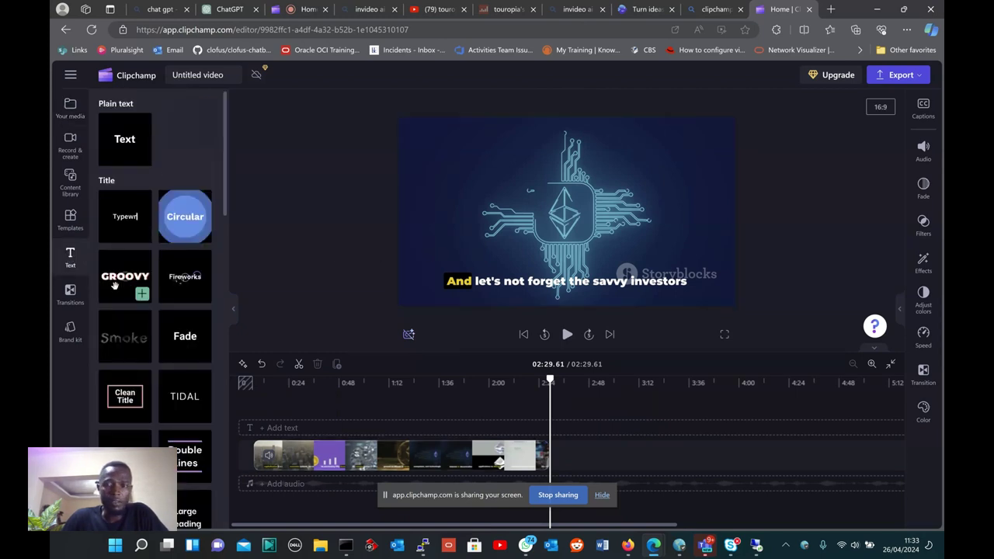
left_click_drag(125, 276, 509, 247)
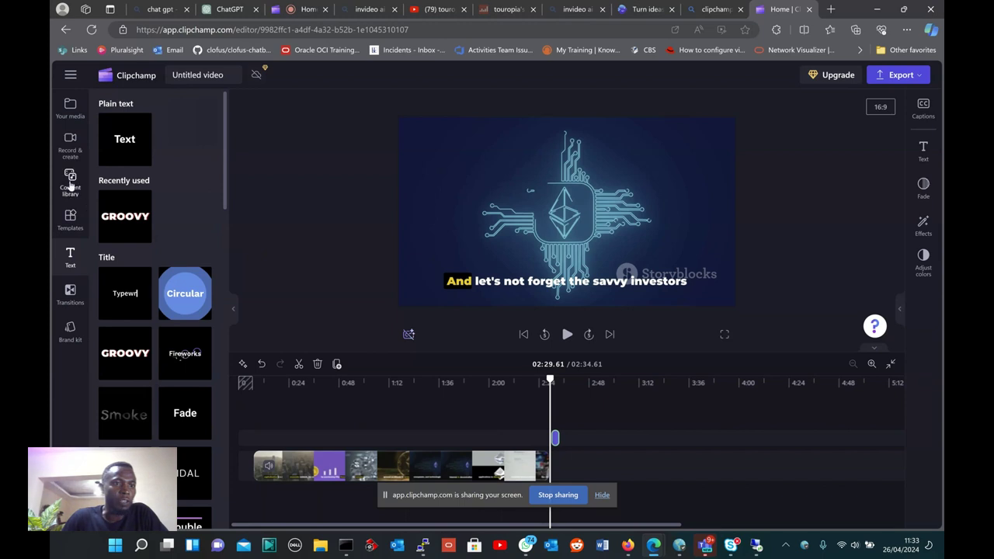
left_click(70, 144)
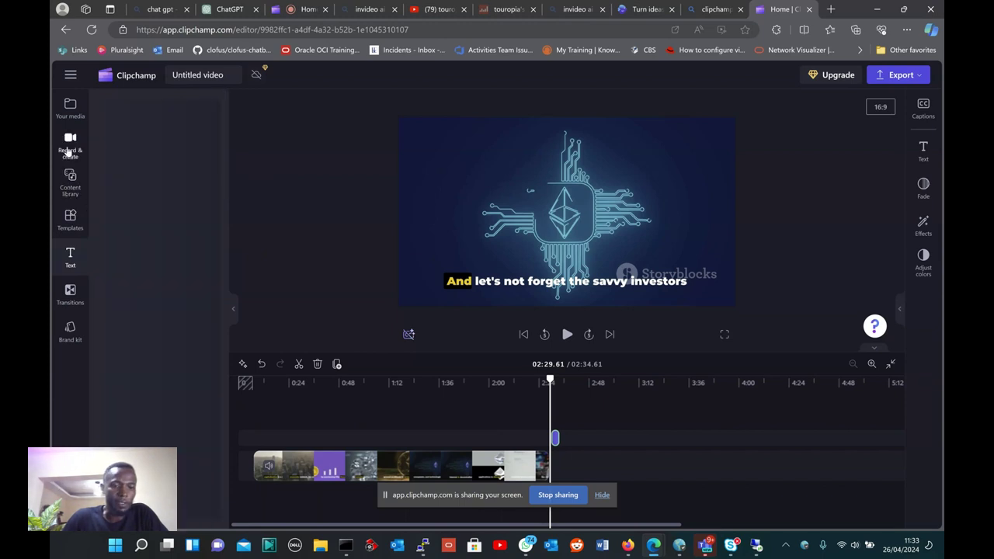
left_click(138, 423)
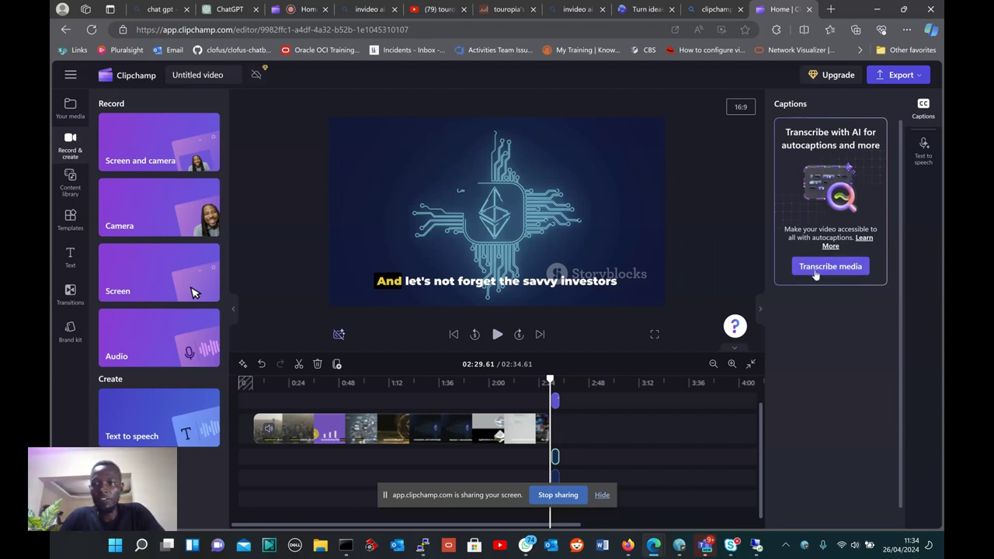
Start English (United States) autocaption transcription, then check the ChatGPT and invideo AI tabs
left_click(815, 268)
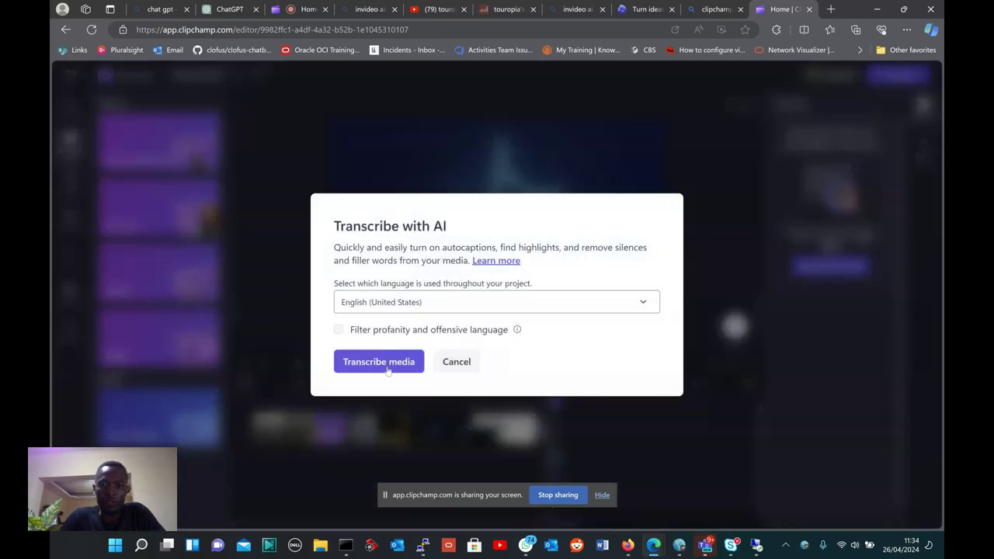
left_click(383, 362)
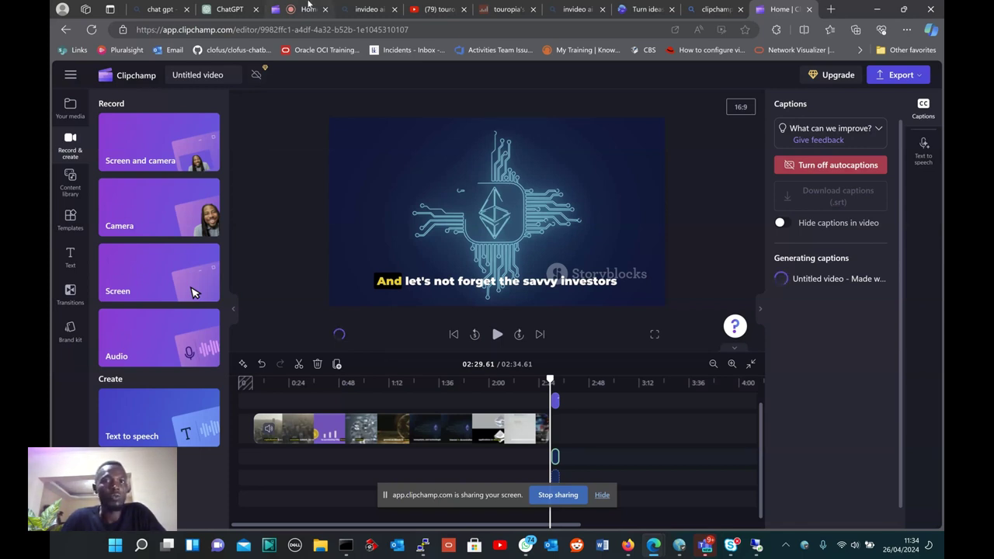
mouse_move(307, 5)
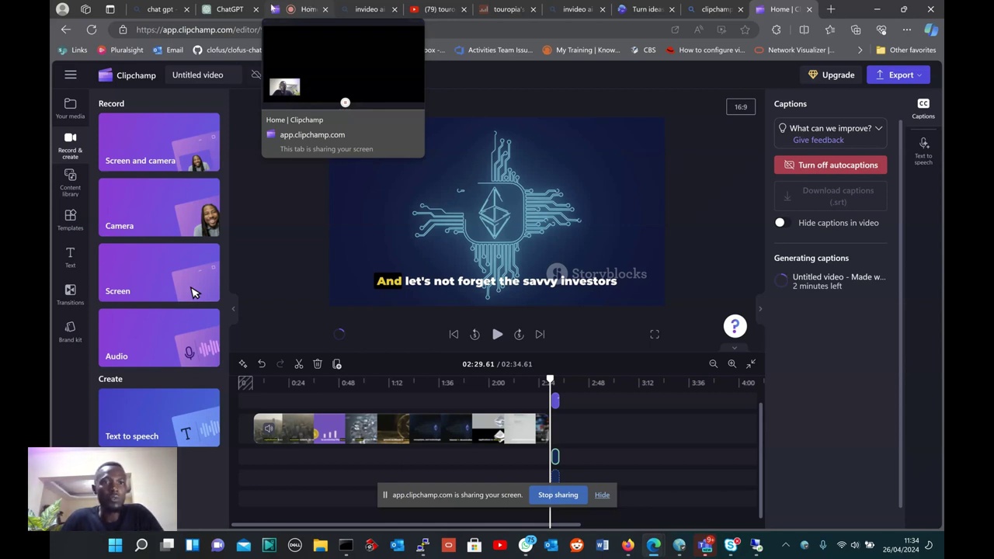
left_click(229, 10)
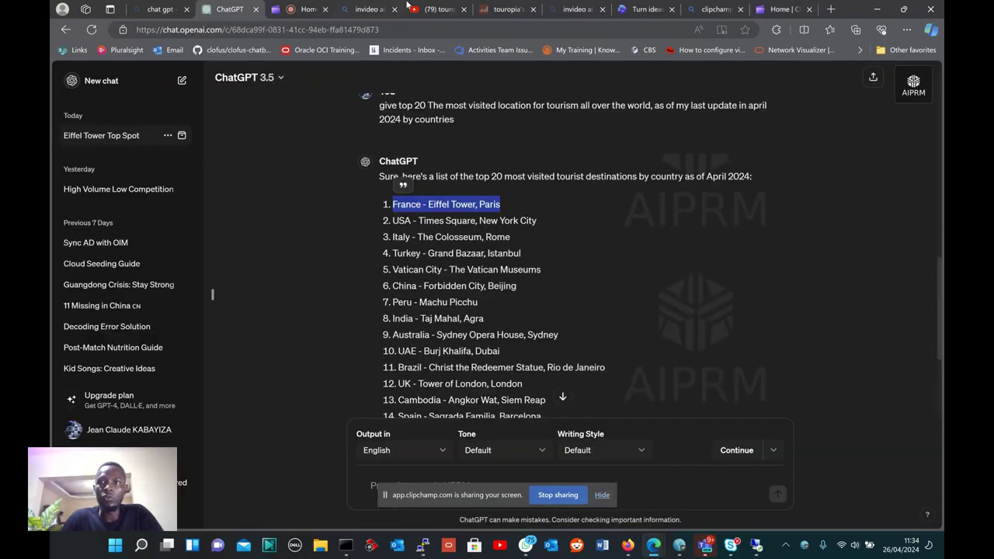
left_click(635, 9)
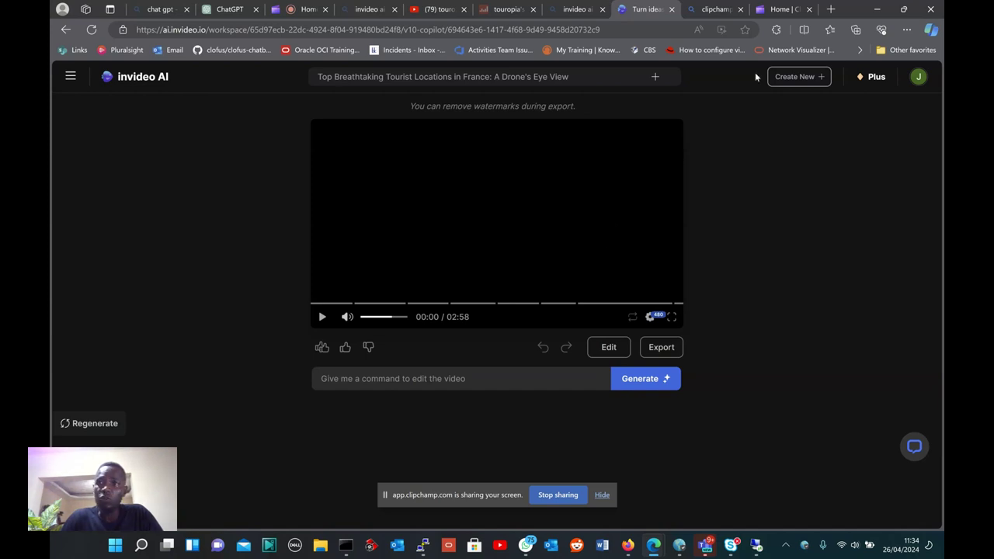
Go back to the Clipchamp editor while autocaptions keep generating
left_click(772, 8)
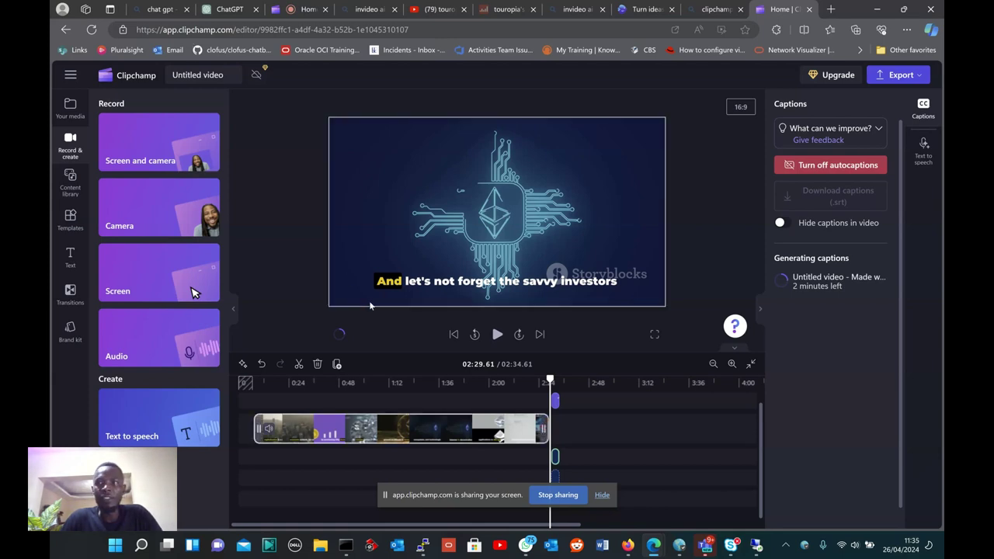
Delete all visual gaps so the video runs 02:27.79, then switch to the touropia YouTube tab
left_click(920, 74)
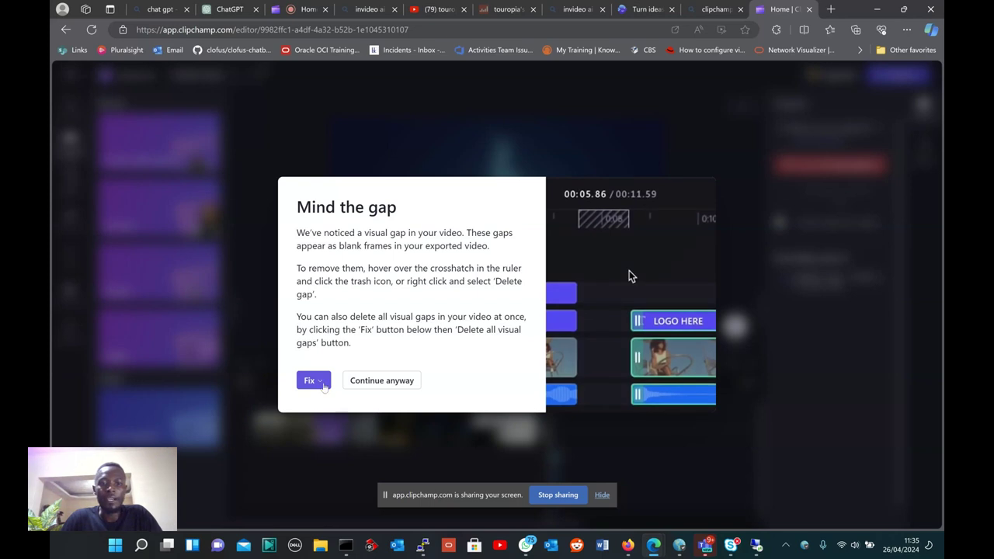
left_click(324, 384)
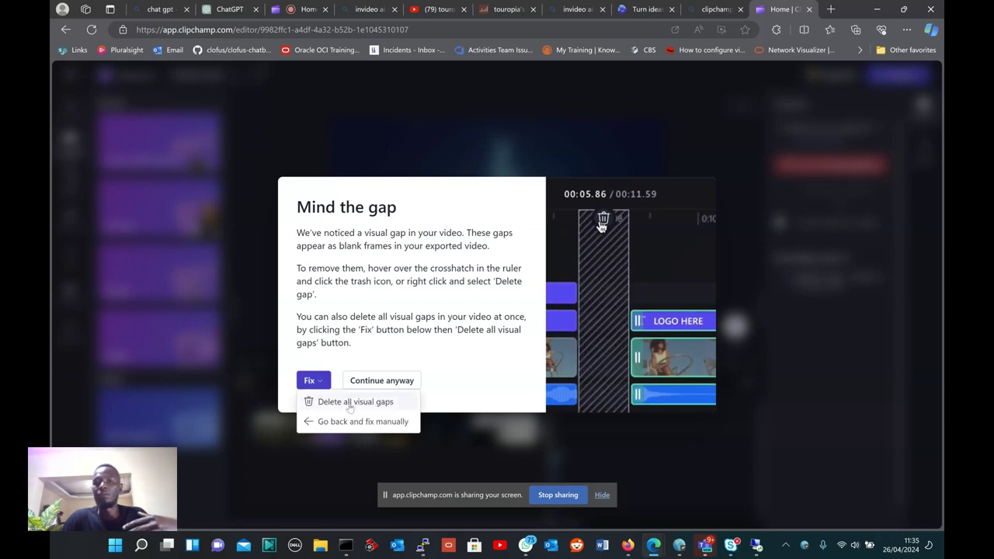
left_click(354, 402)
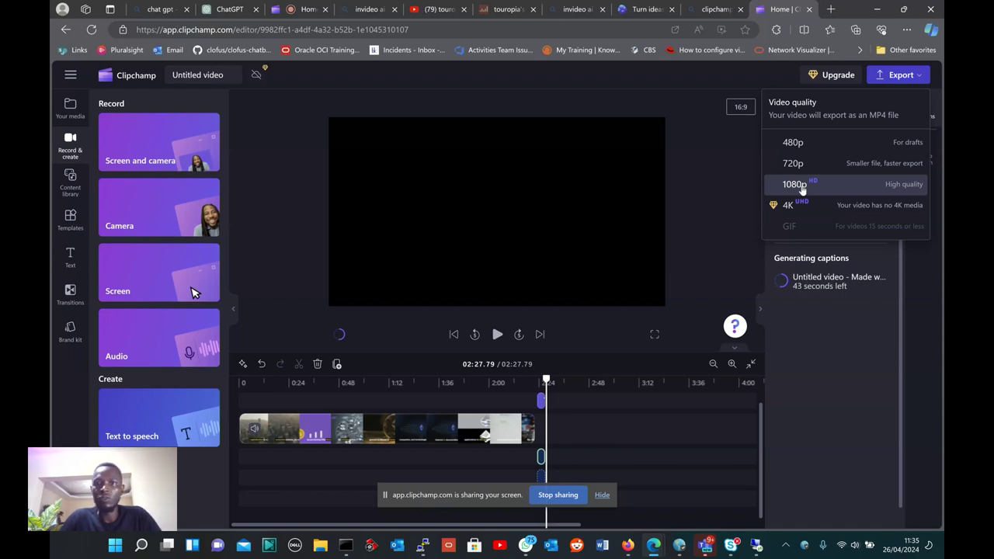
left_click(431, 10)
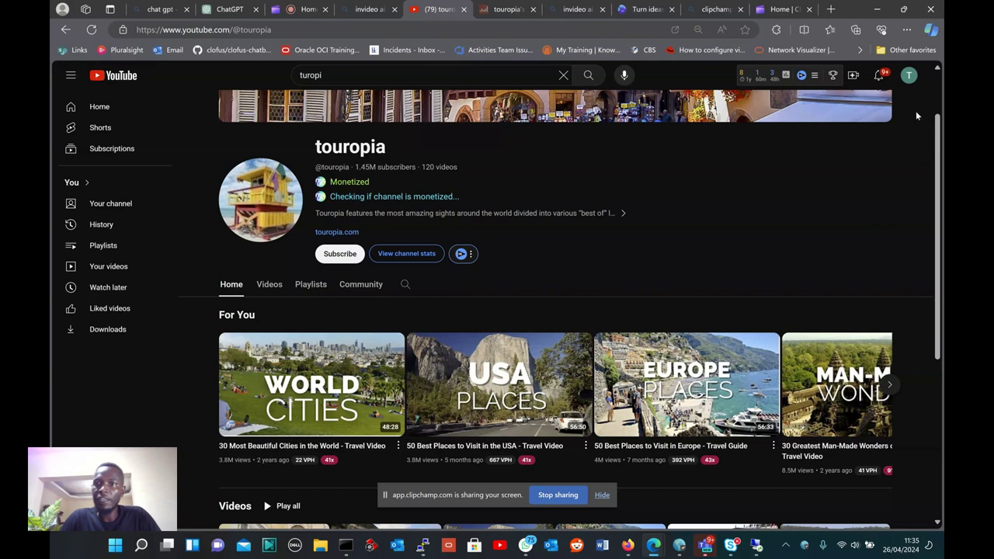
left_click(637, 8)
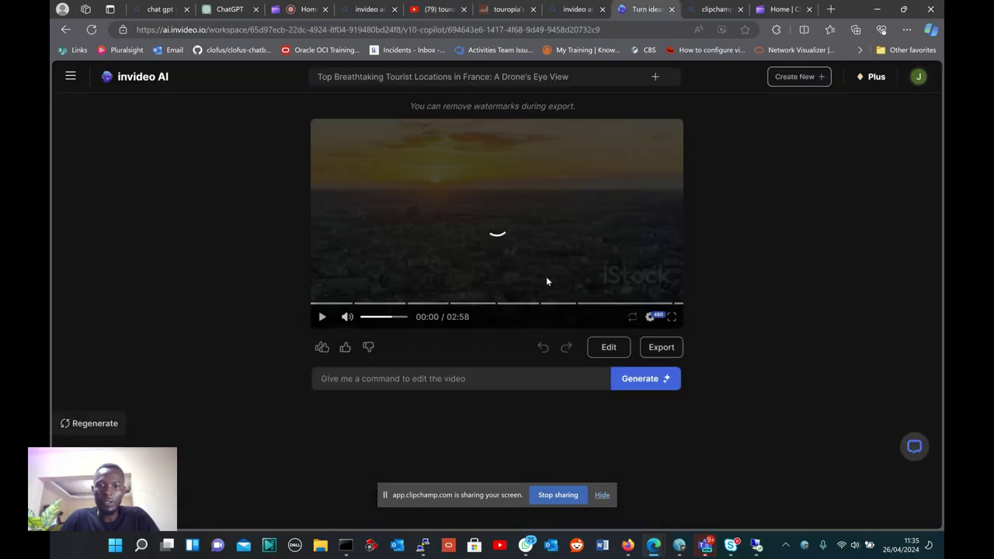